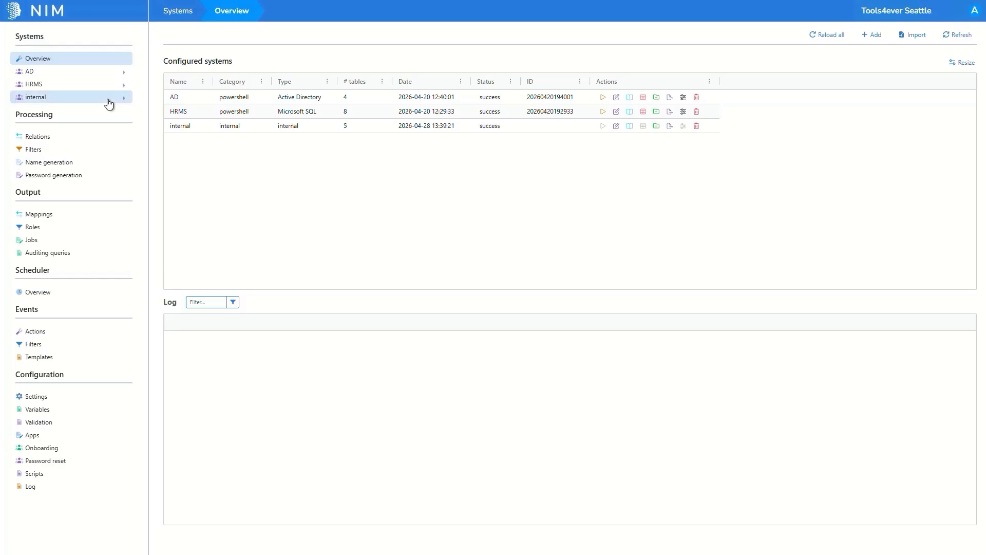
Step: Open the internal system's onboarding table and show its columns, with ID as key
{"action": "left_click", "coordinate": [108, 101]}
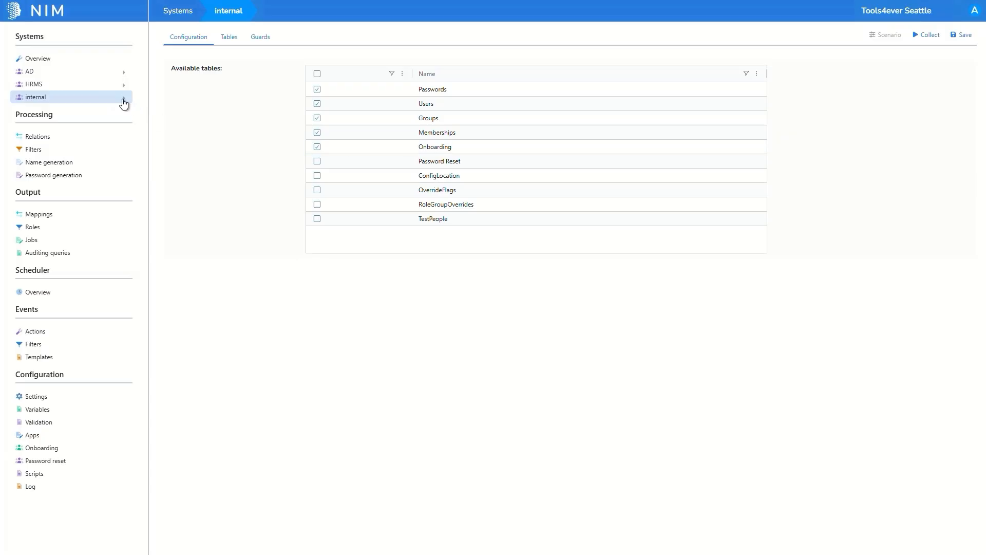
{"action": "left_click", "coordinate": [123, 99]}
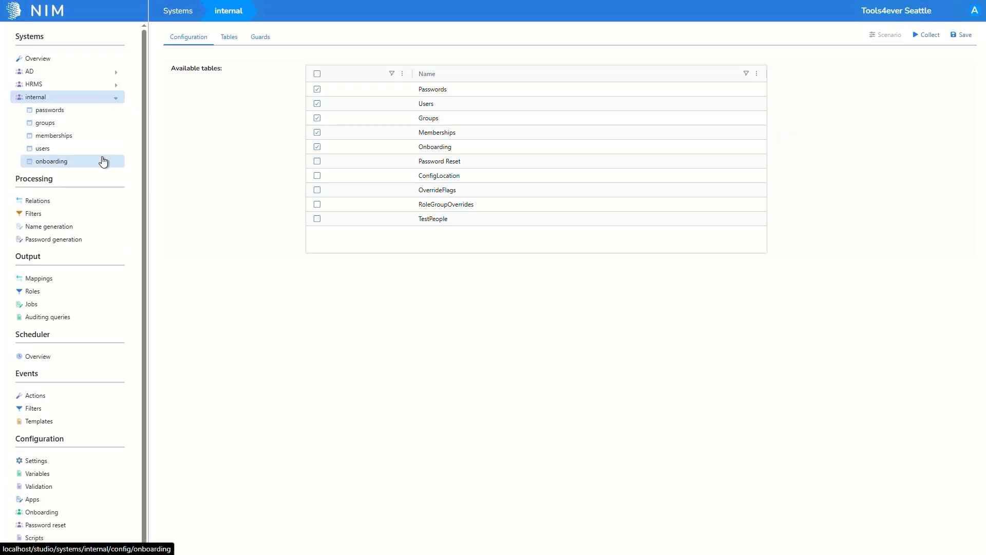
{"action": "left_click", "coordinate": [103, 161]}
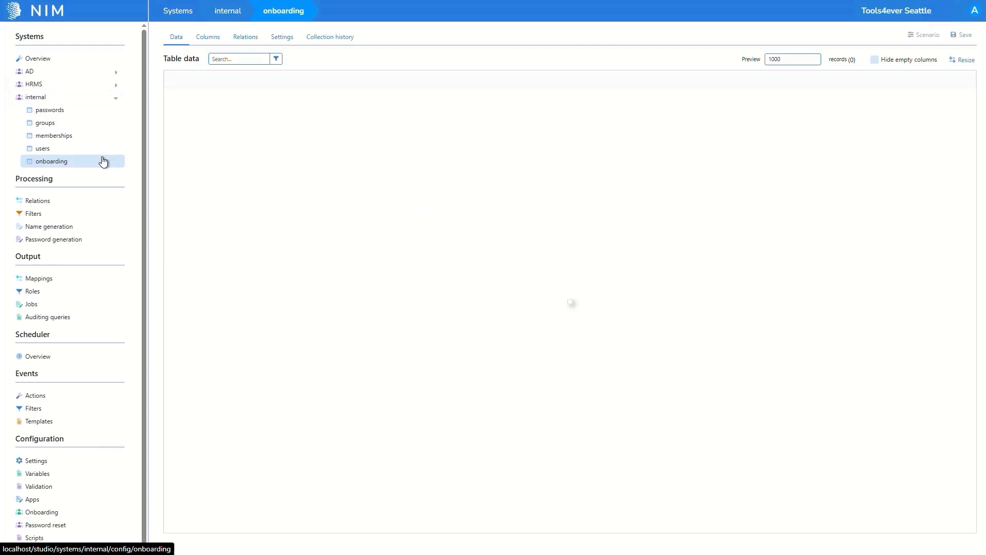
{"action": "left_click", "coordinate": [198, 41]}
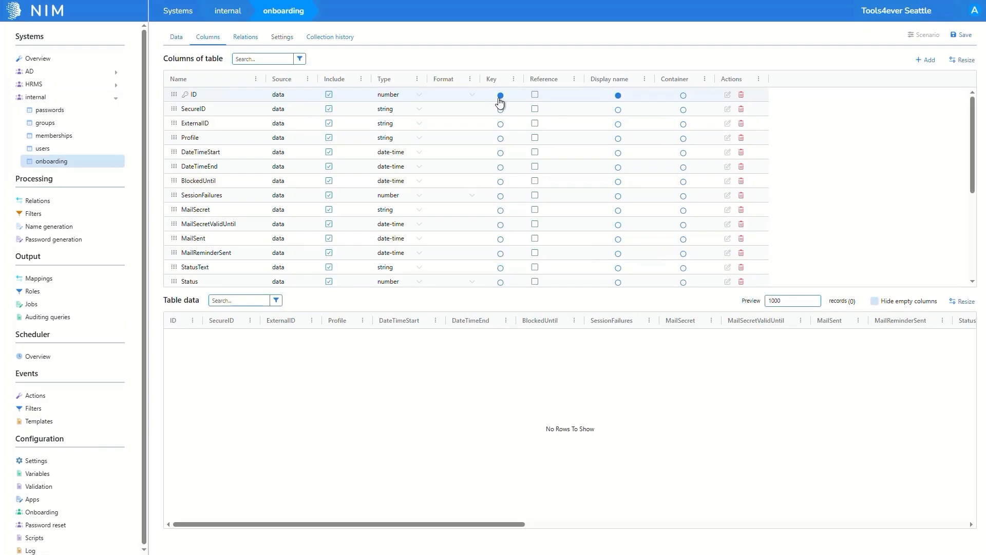
Step: Inspect the AD Users–internal onboarding relation, then go to the Filters list
{"action": "left_click", "coordinate": [117, 204]}
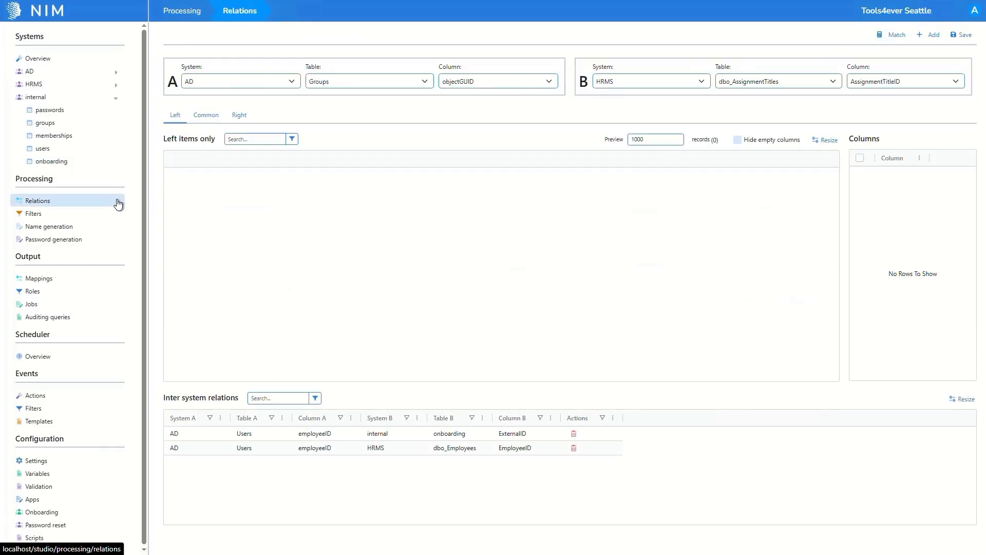
{"action": "left_click", "coordinate": [441, 438]}
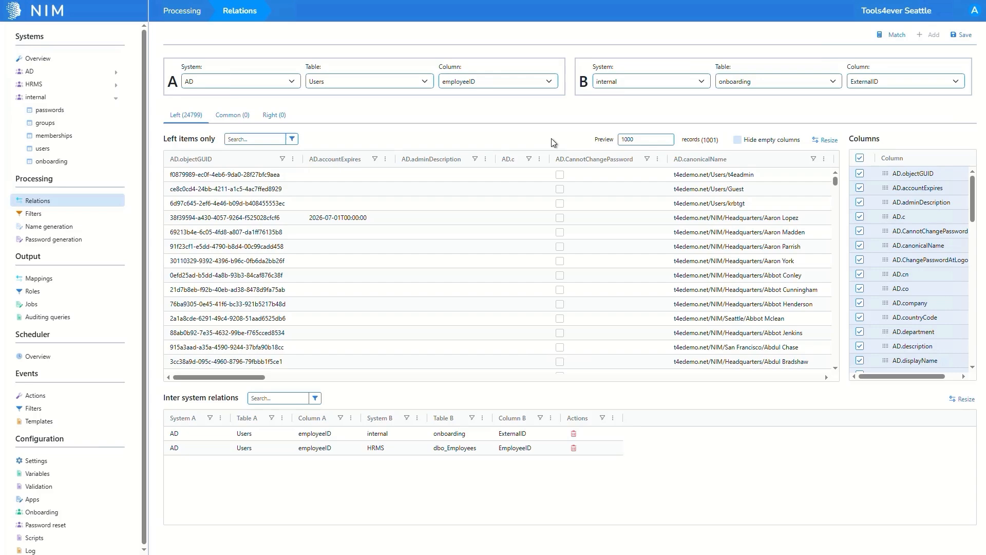
{"action": "left_click", "coordinate": [83, 216]}
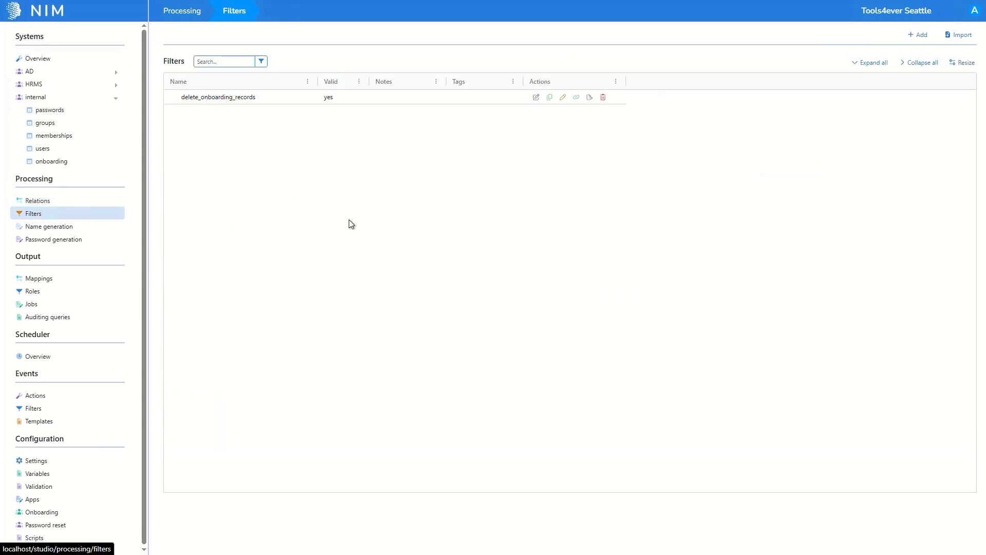
Step: Create a new filter named Onboarding_Employee_Create
{"action": "left_click", "coordinate": [917, 35]}
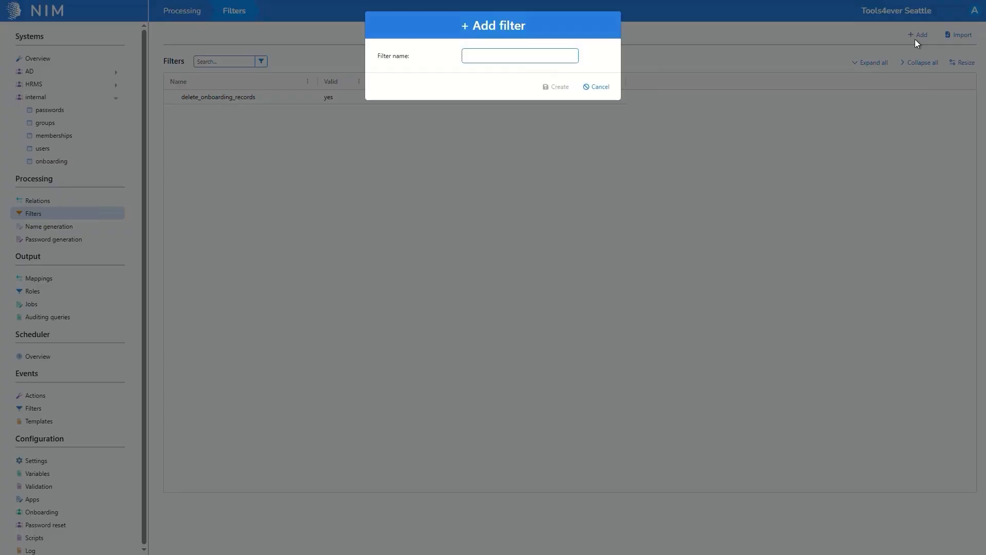
{"action": "type", "text": "Onboarding_Employee_Create"}
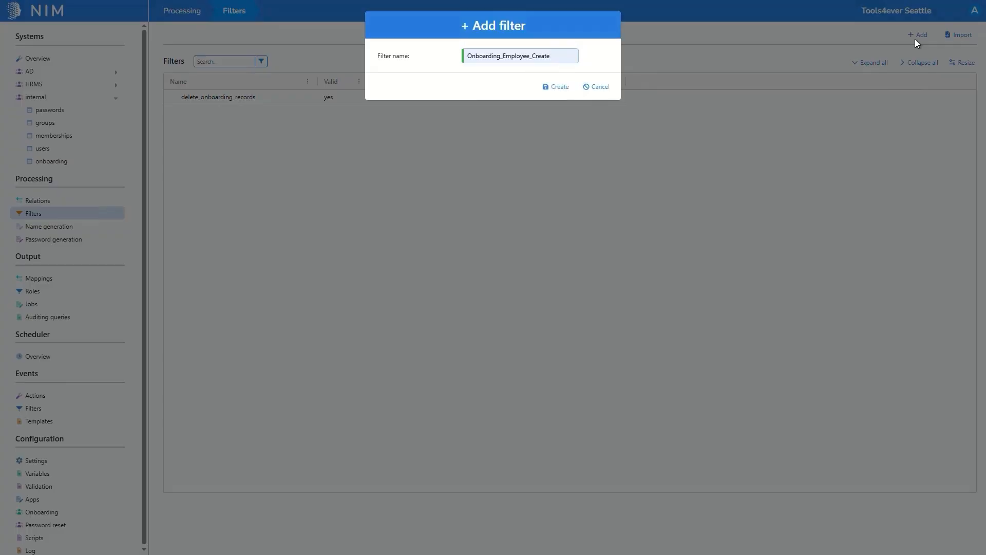
{"action": "left_click", "coordinate": [567, 89]}
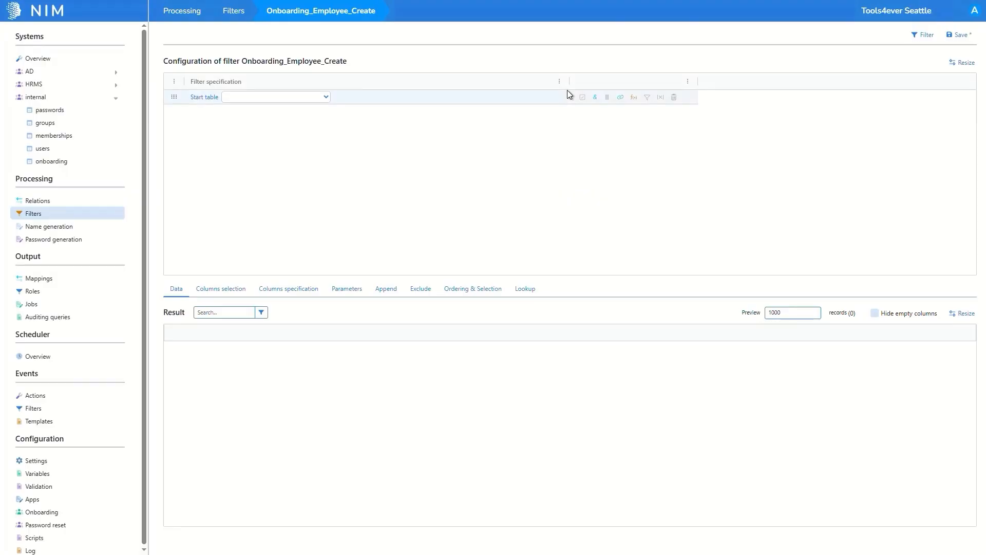
Step: Start it from AD.Users requiring an HRMS employee, no onboarding record, Enabled true, employeeType Employee; save
{"action": "left_click", "coordinate": [312, 97]}
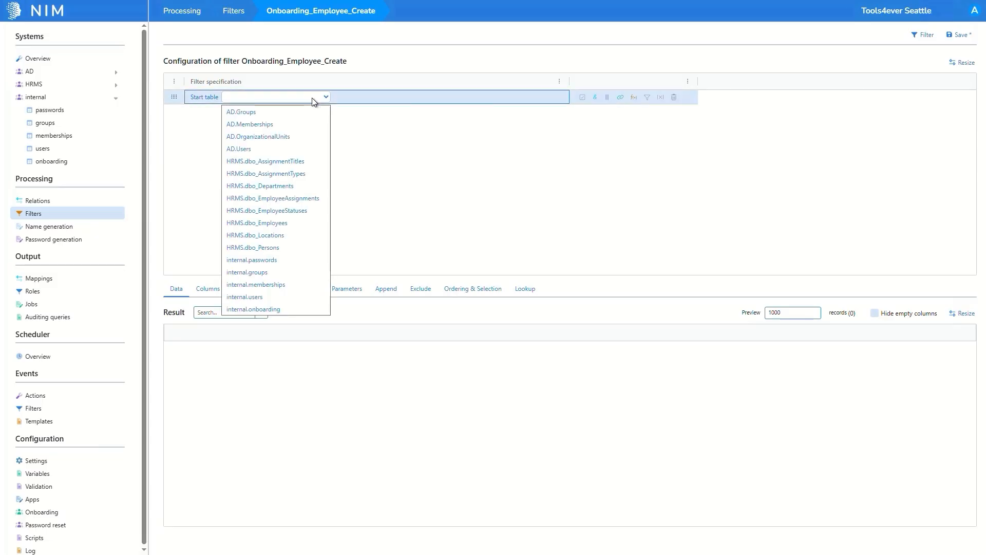
{"action": "left_click", "coordinate": [303, 147]}
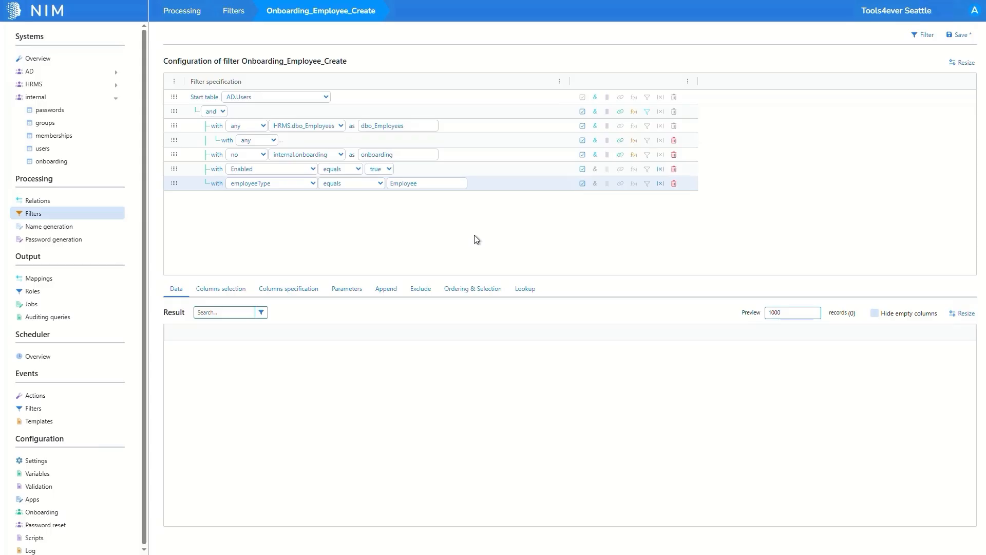
{"action": "key", "text": "Tab"}
{"action": "left_click", "coordinate": [477, 239]}
{"action": "key", "text": "Tab"}
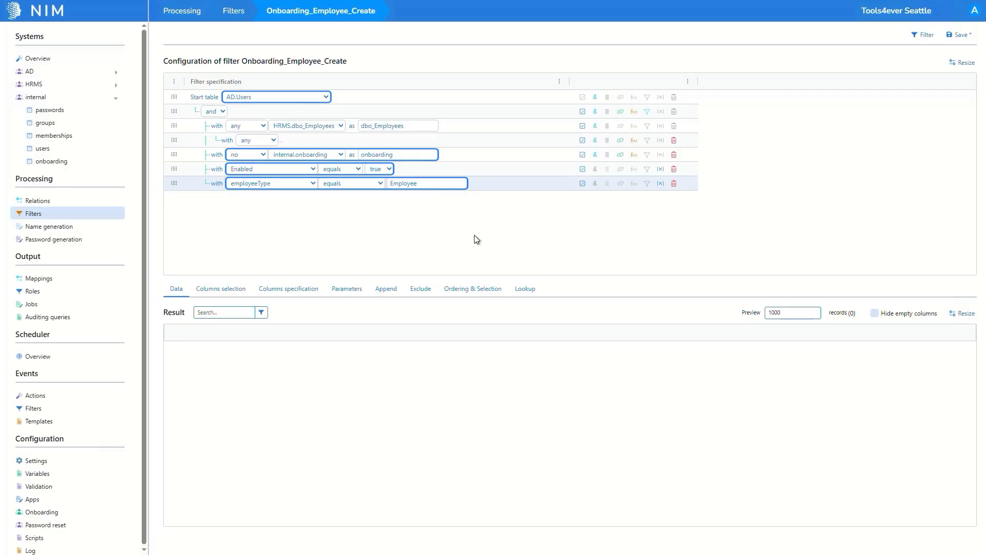
{"action": "left_click", "coordinate": [960, 36]}
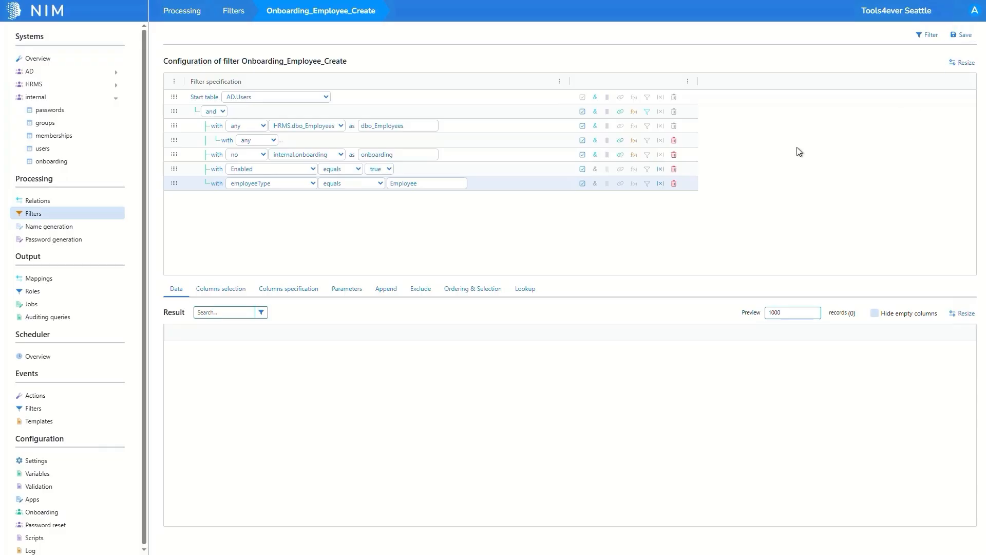
{"action": "left_click", "coordinate": [306, 289]}
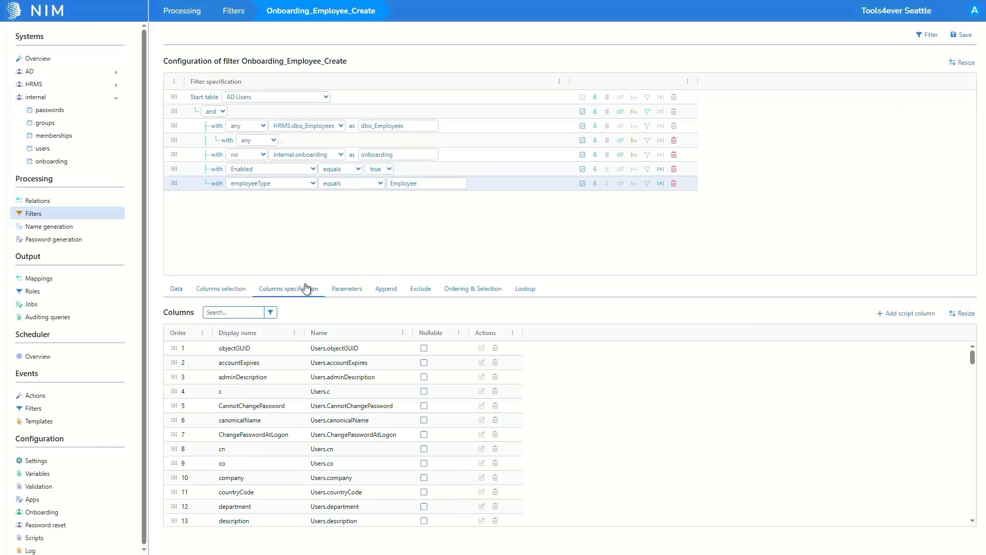
Step: Add a calc_onboardExpires script column returning the date plus 7 days, and save the filter
{"action": "left_click", "coordinate": [886, 313]}
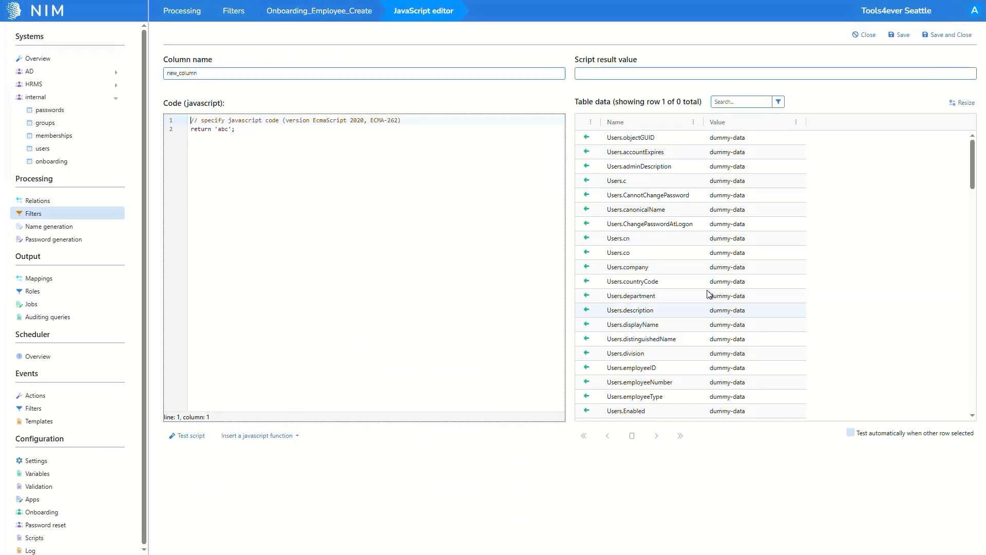
{"action": "double_click", "coordinate": [393, 74]}
{"action": "type", "text": "calc_onboardExpires"}
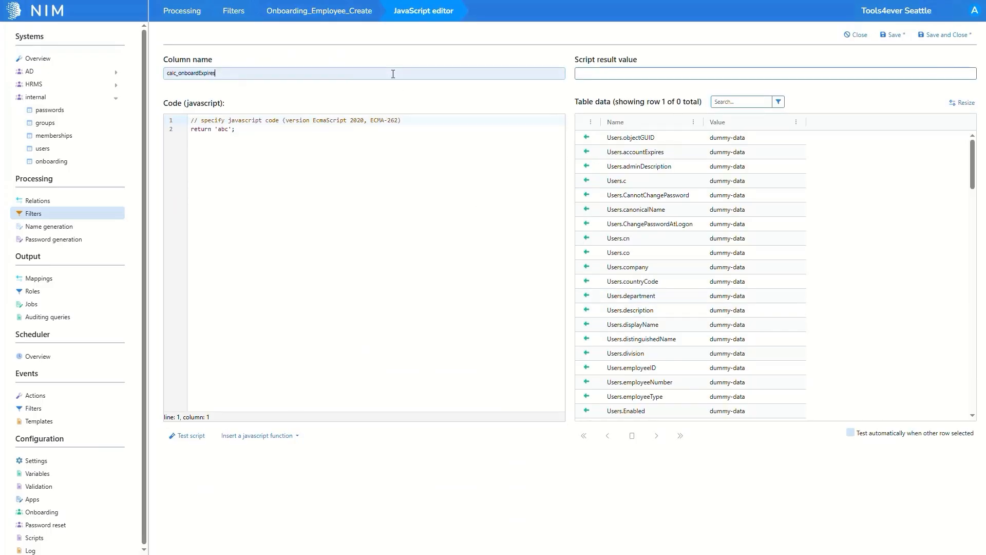
{"action": "left_click", "coordinate": [190, 120]}
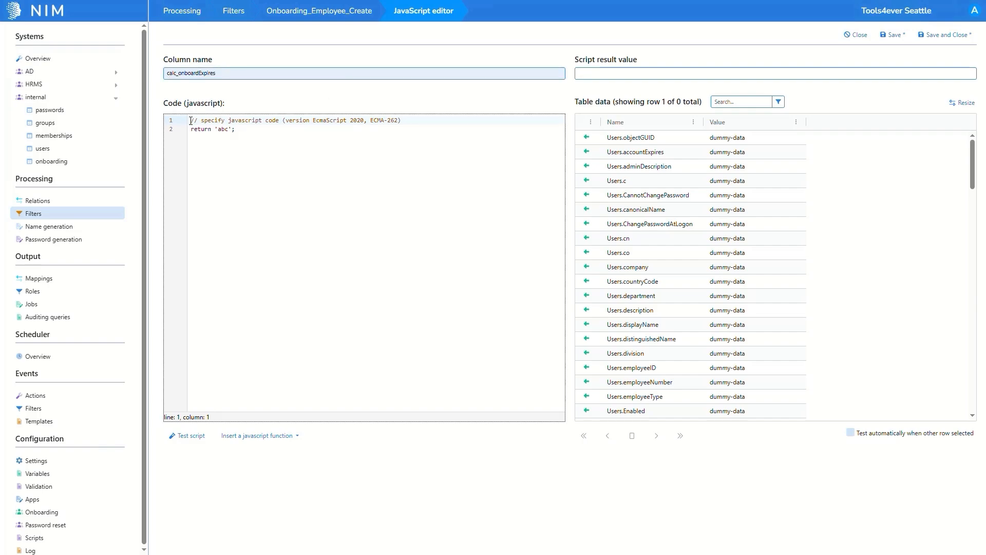
{"action": "left_click_drag", "start_coordinate": [190, 121], "coordinate": [253, 136]}
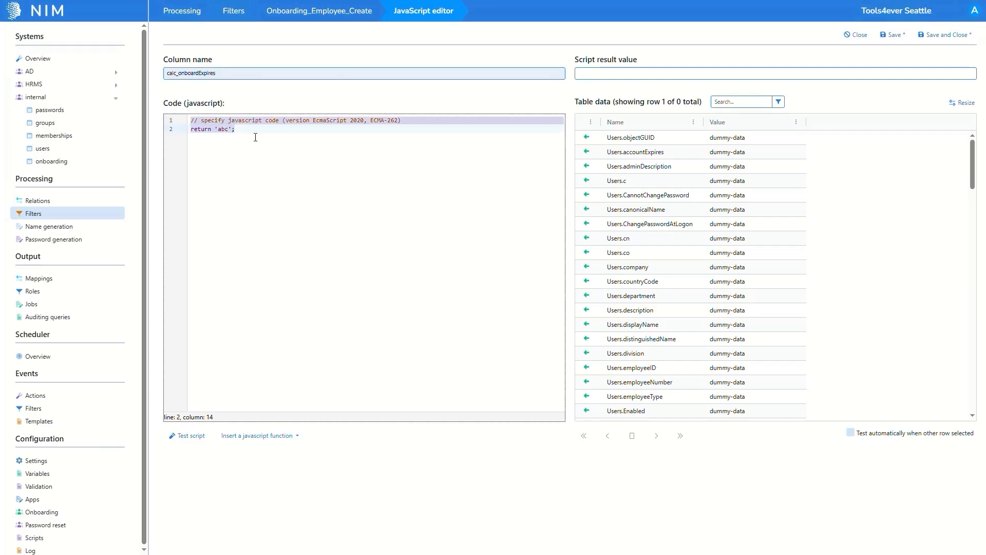
{"action": "type", "text": "let currentDate = new Date();  return currentDate.setDate(currentDate.getDate() + 7);"}
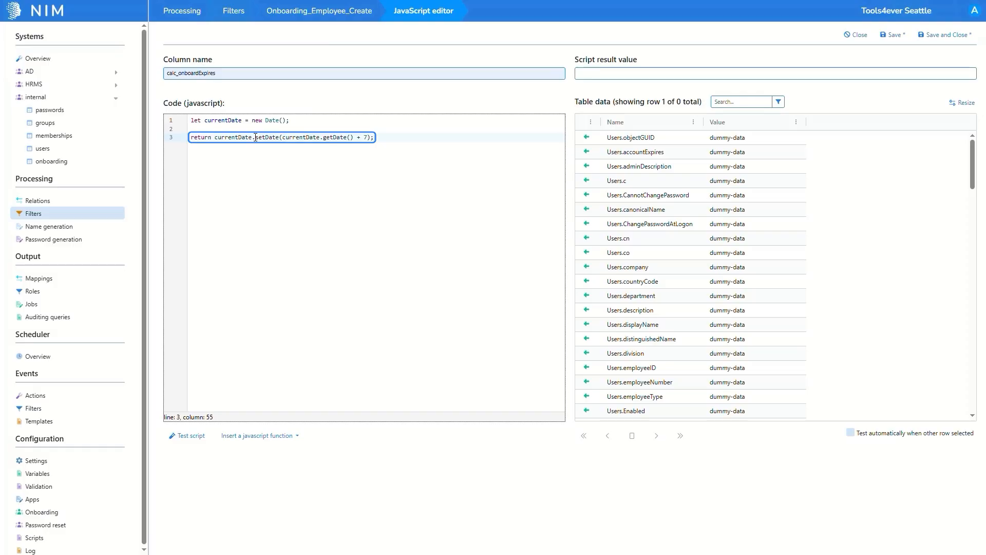
{"action": "left_click", "coordinate": [946, 36]}
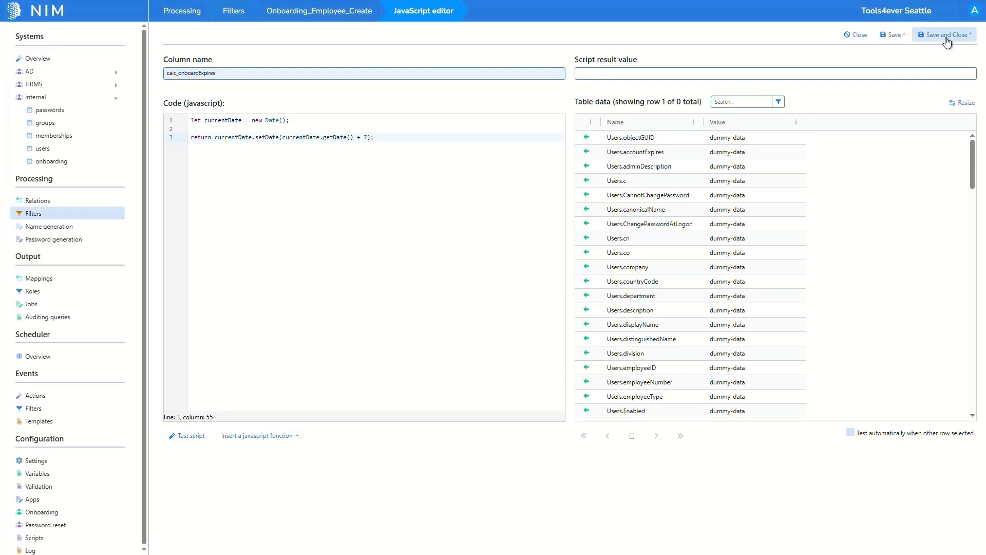
{"action": "left_click", "coordinate": [947, 40]}
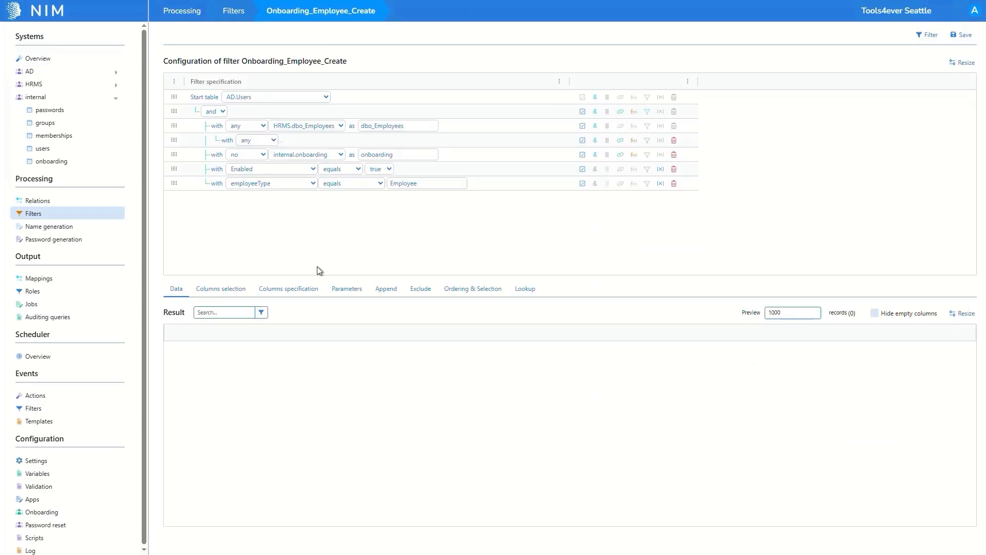
{"action": "left_click", "coordinate": [272, 288]}
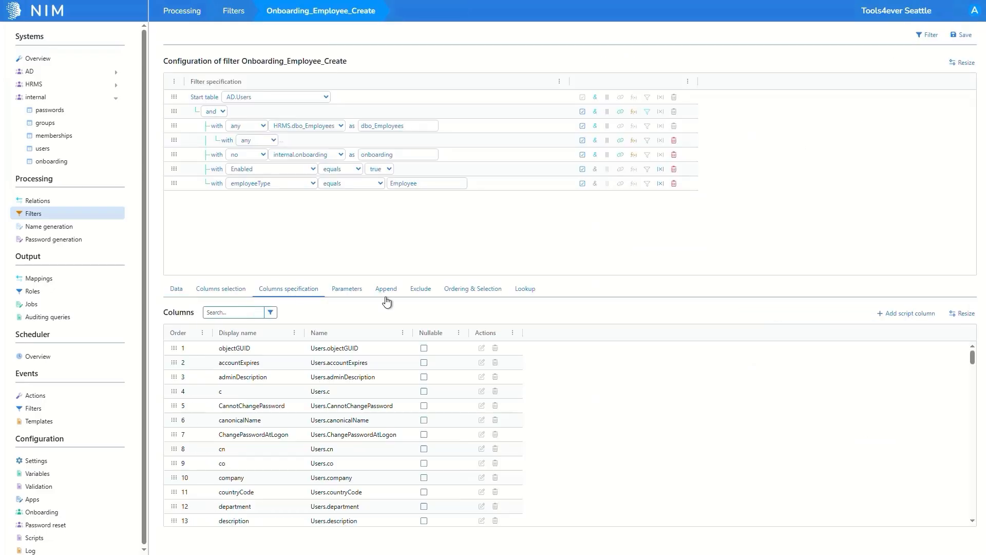
Step: Add a calc_secureID script column whose code is return secureID();
{"action": "left_click", "coordinate": [887, 313]}
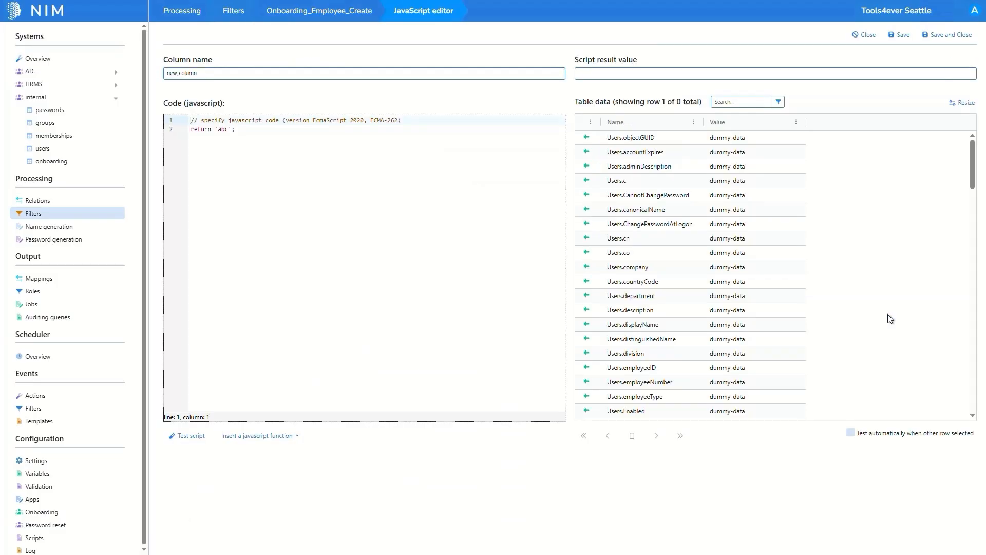
{"action": "double_click", "coordinate": [393, 73]}
{"action": "type", "text": "calc_secureID"}
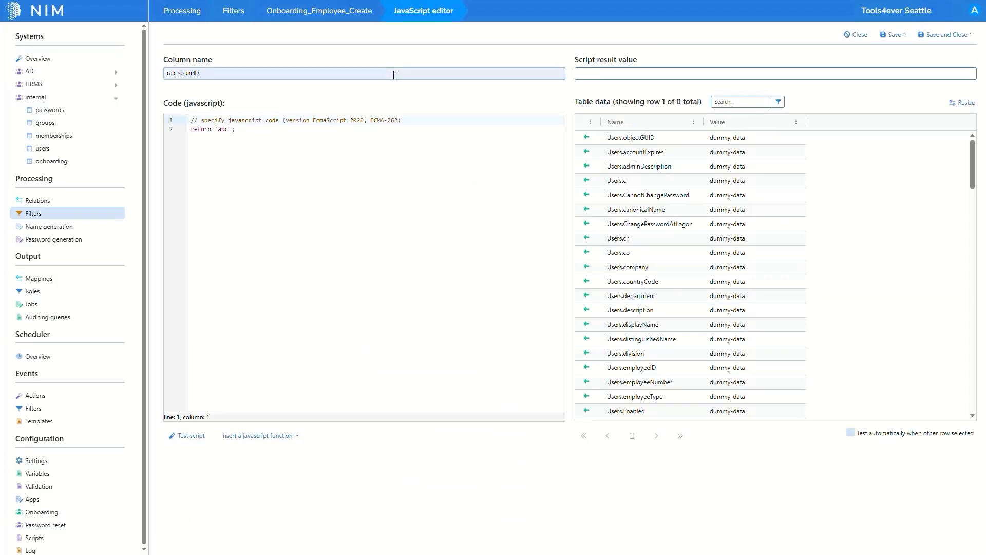
{"action": "left_click", "coordinate": [191, 123]}
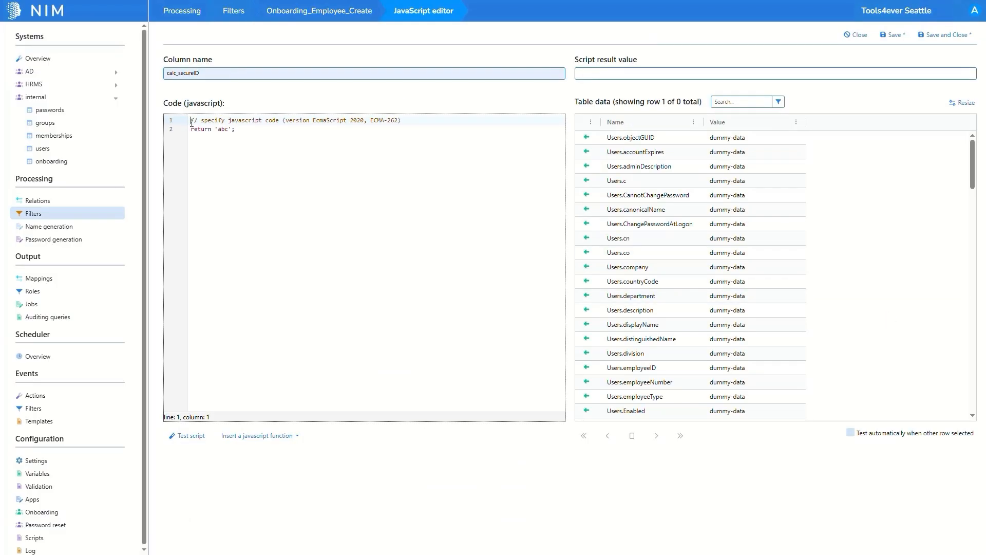
{"action": "left_click_drag", "start_coordinate": [191, 124], "coordinate": [276, 149]}
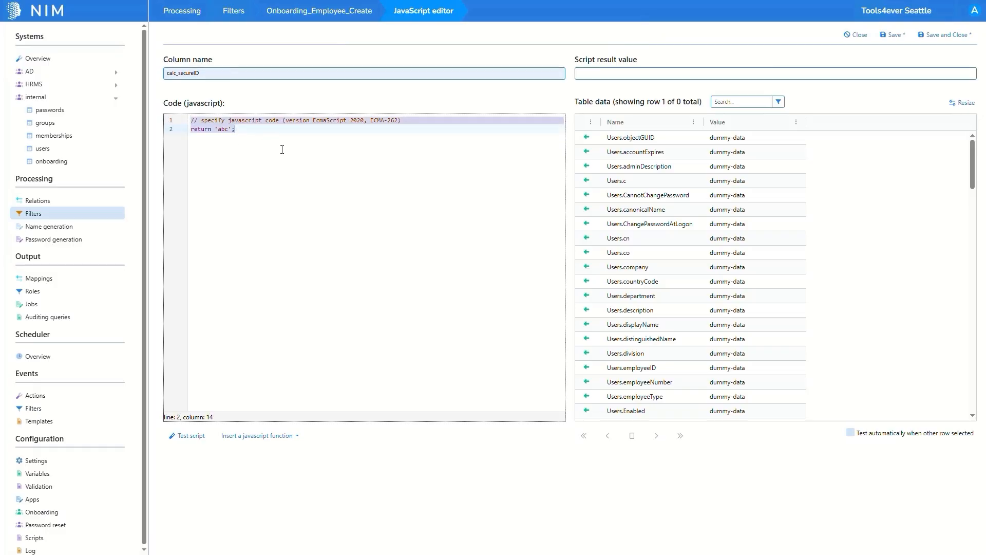
{"action": "type", "text": "return secureID();"}
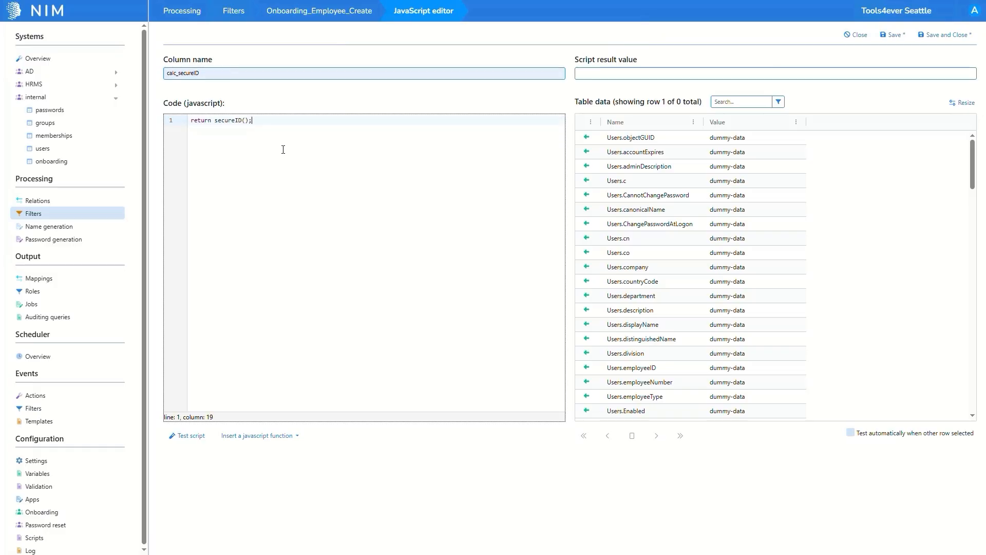
{"action": "left_click", "coordinate": [929, 36]}
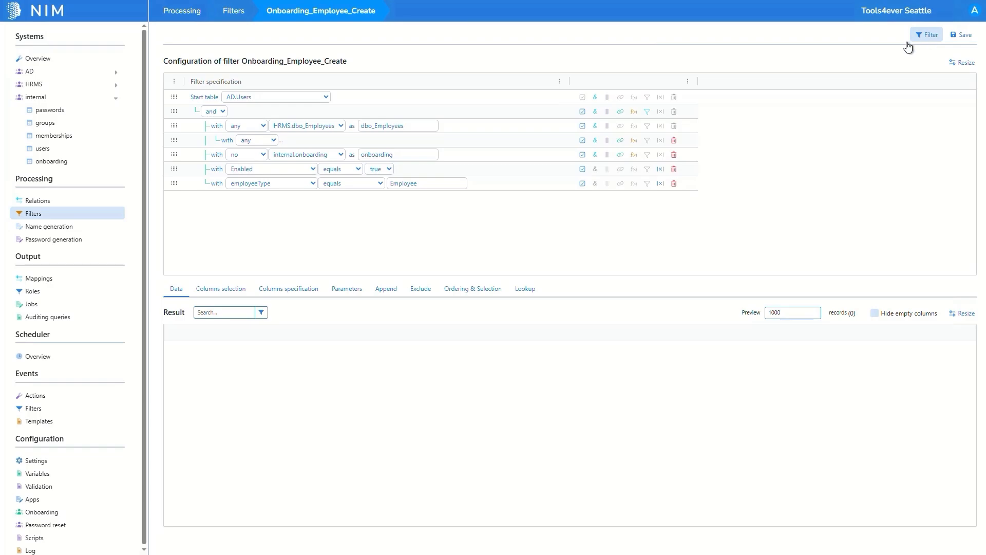
Step: Create a new filter named Onboarding_Employee_Lookup
{"action": "left_click", "coordinate": [113, 214]}
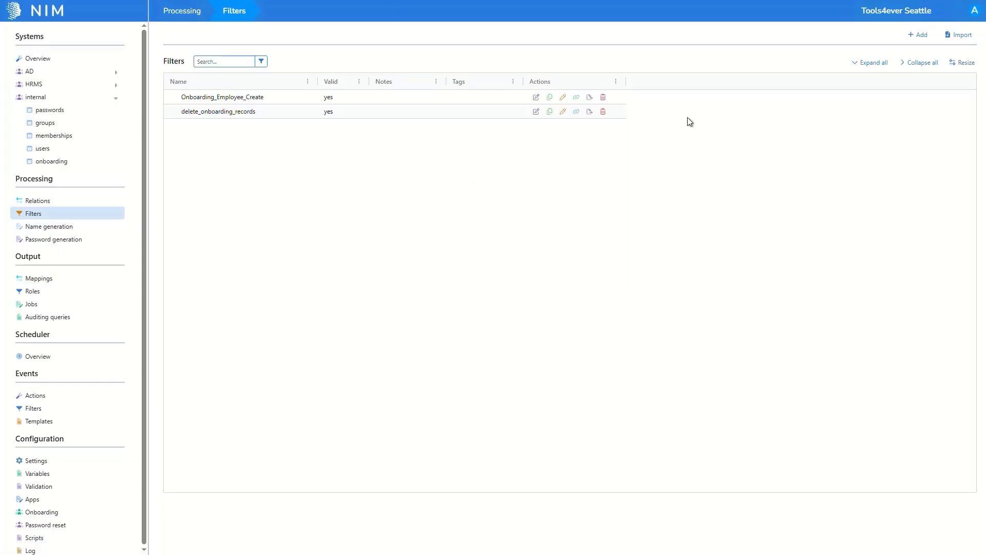
{"action": "left_click", "coordinate": [913, 33]}
{"action": "type", "text": "Onboarding_Employee_Lookup"}
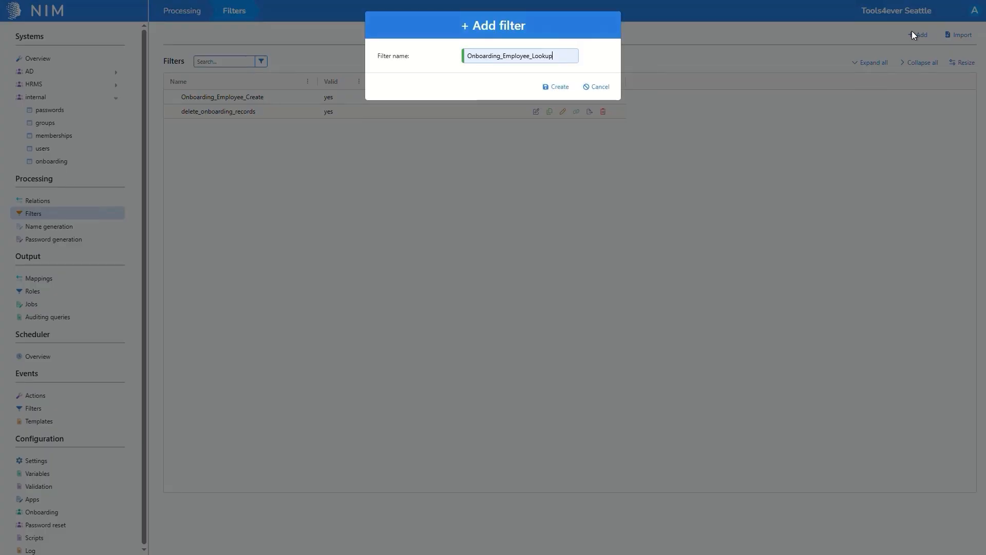
{"action": "left_click", "coordinate": [557, 88]}
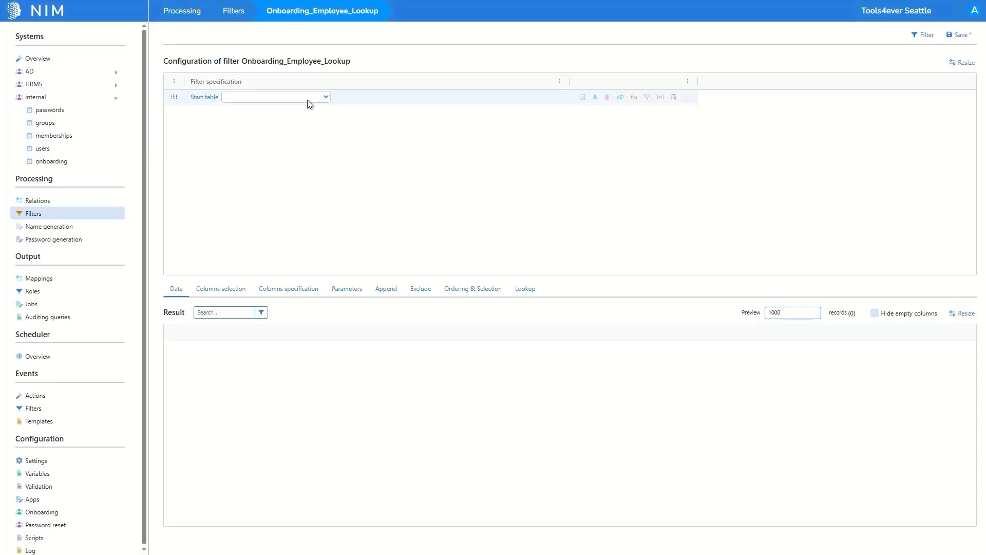
Step: Start the filter from AD.Users joined with any matching internal.onboarding record
{"action": "left_click", "coordinate": [307, 99]}
{"action": "left_click", "coordinate": [302, 148]}
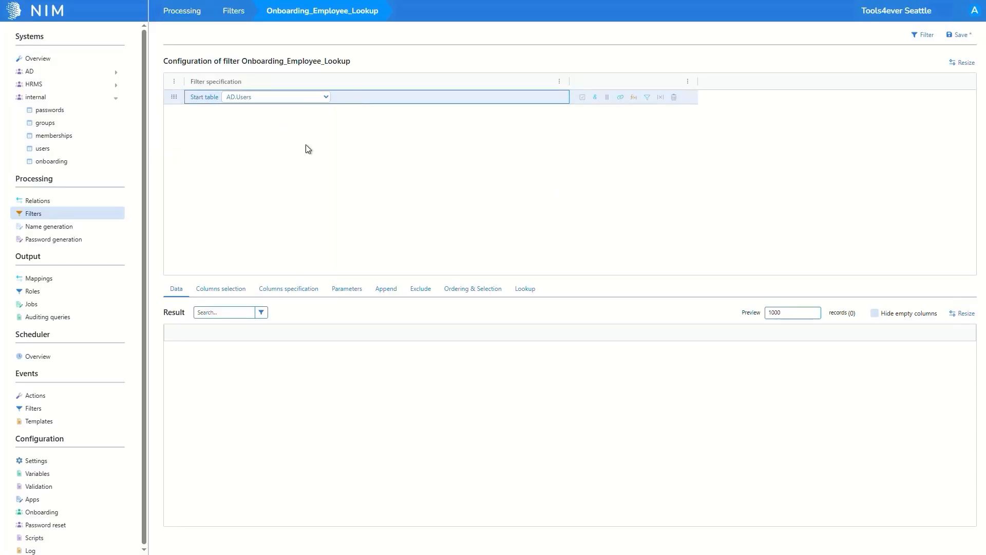
{"action": "left_click", "coordinate": [617, 96]}
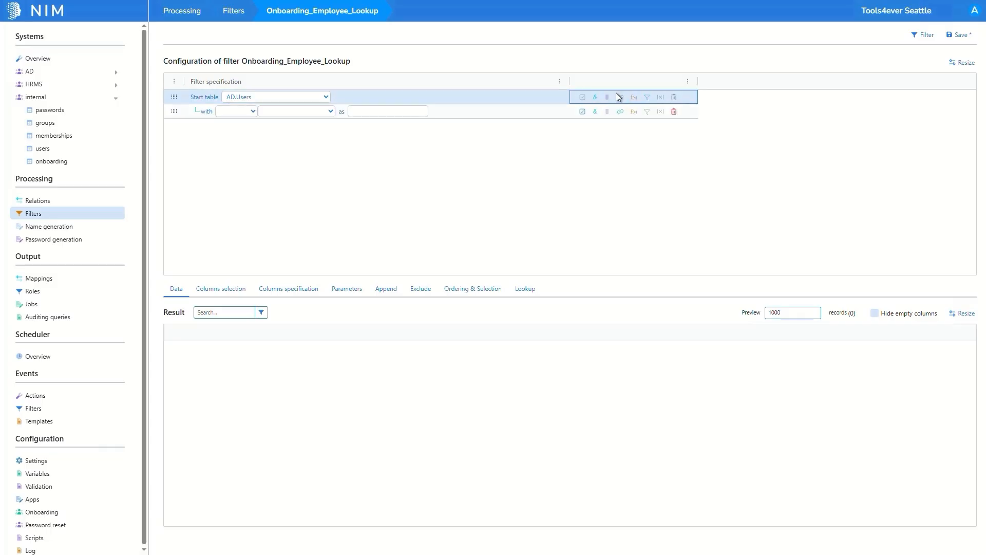
{"action": "left_click", "coordinate": [253, 111]}
{"action": "left_click", "coordinate": [251, 124]}
{"action": "left_click", "coordinate": [327, 112]}
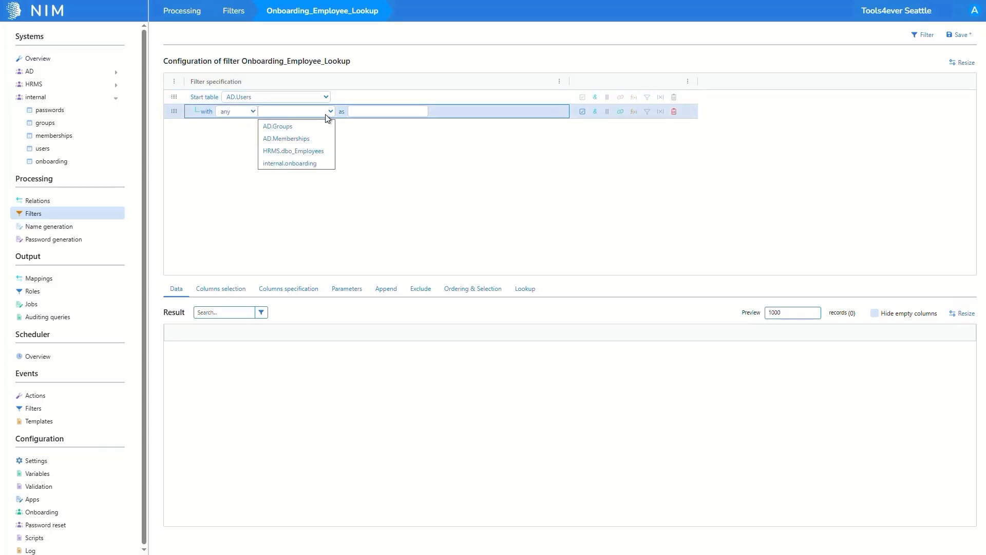
{"action": "left_click", "coordinate": [308, 162]}
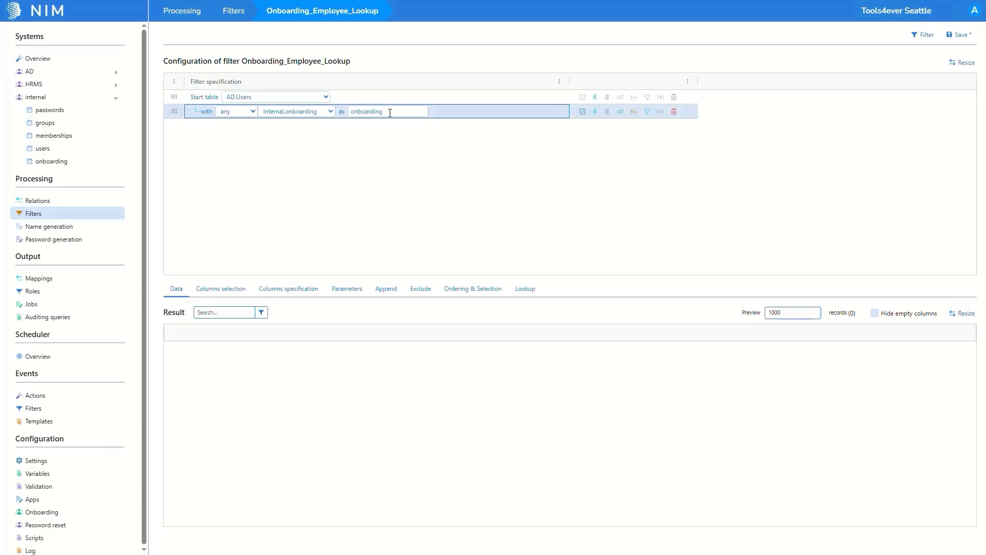
Step: Add a condition requiring onboarding ExternalID to equal a parameter, and save
{"action": "left_click", "coordinate": [633, 112]}
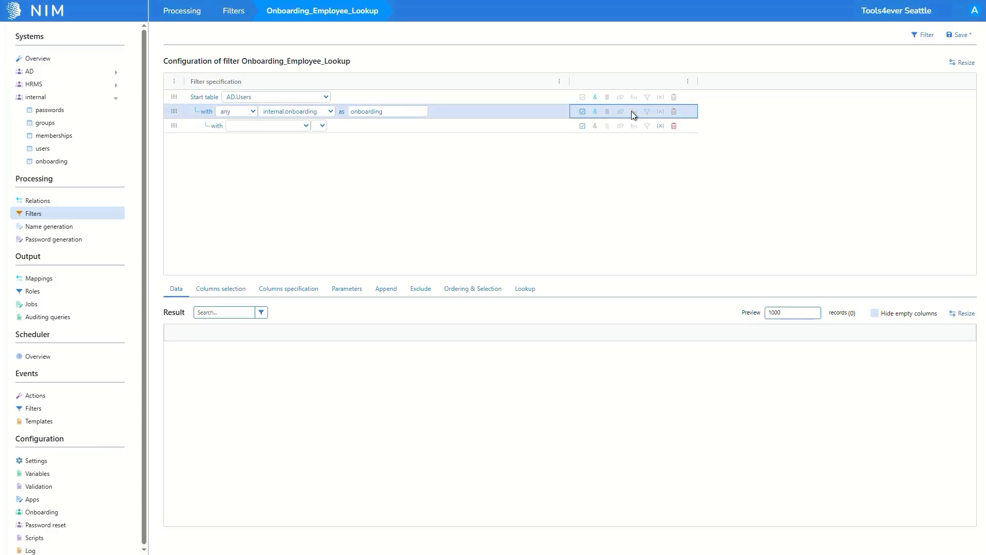
{"action": "left_click", "coordinate": [660, 126]}
{"action": "left_click", "coordinate": [305, 125]}
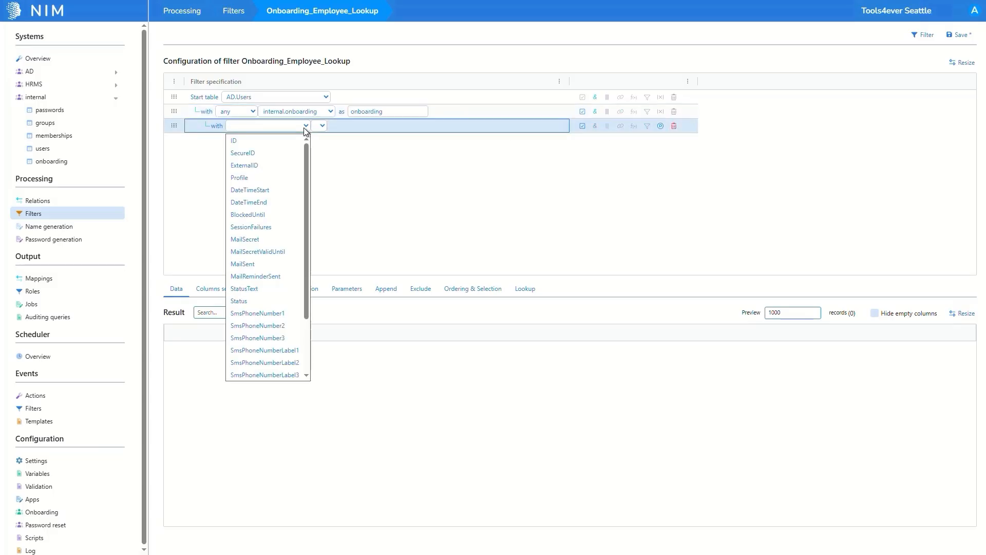
{"action": "left_click", "coordinate": [273, 165]}
{"action": "left_click", "coordinate": [359, 128]}
{"action": "left_click", "coordinate": [355, 136]}
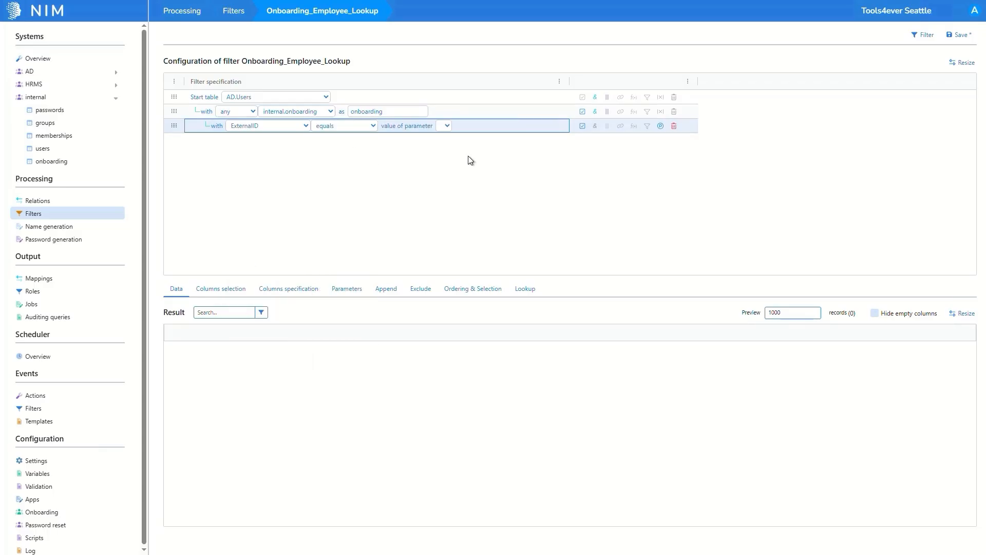
{"action": "left_click", "coordinate": [958, 34]}
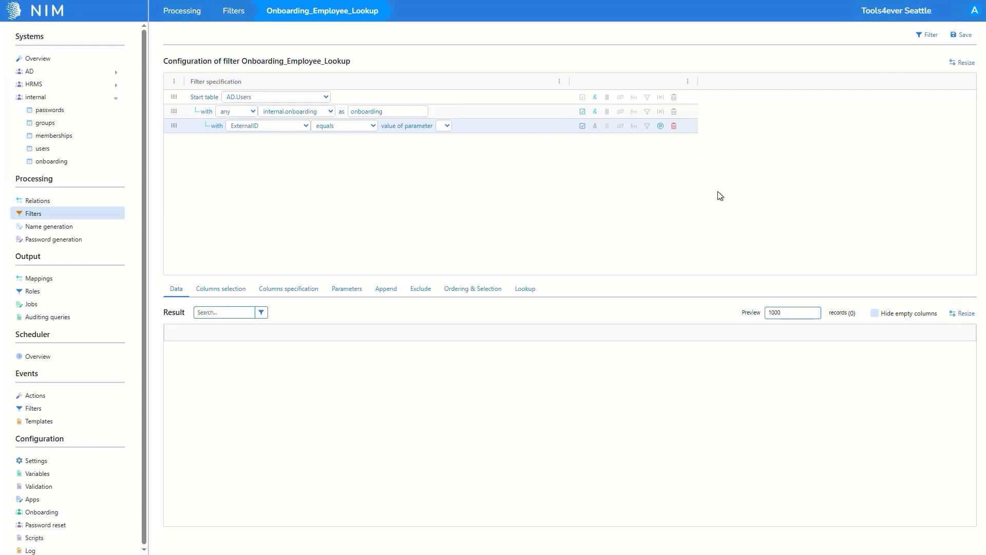
Step: Create an ExternalID parameter, compare ExternalID against it, and save the lookup filter
{"action": "left_click", "coordinate": [352, 292]}
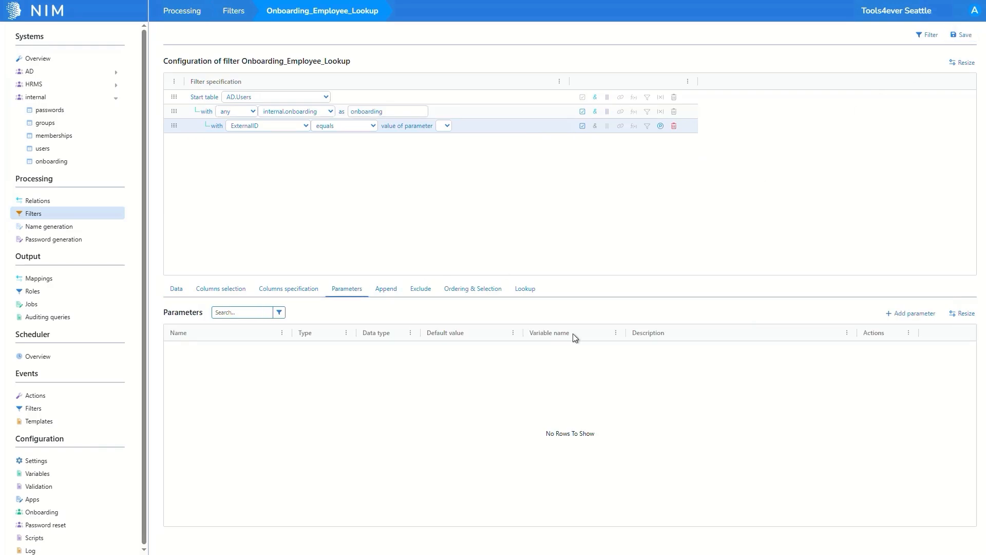
{"action": "left_click", "coordinate": [903, 315]}
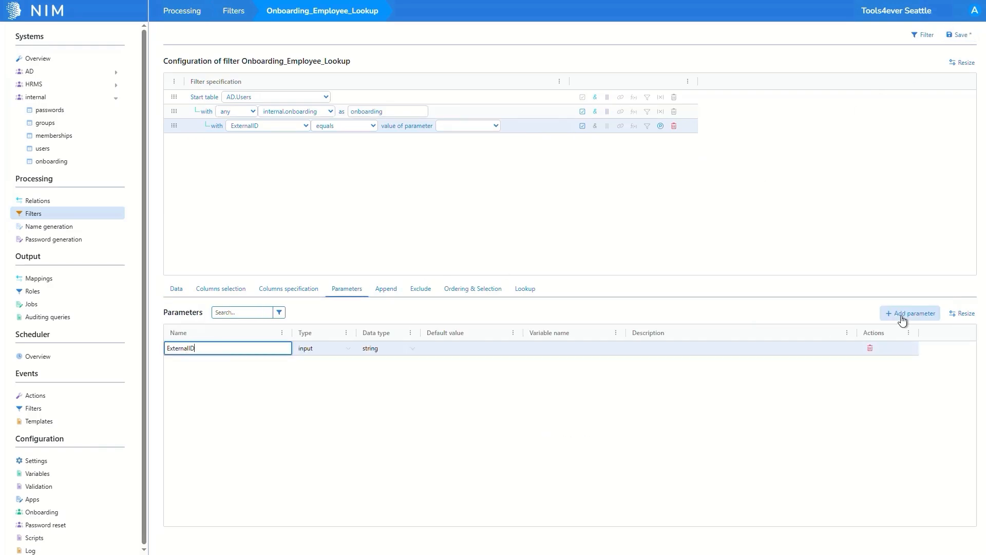
{"action": "left_click", "coordinate": [393, 371]}
{"action": "left_click", "coordinate": [470, 128]}
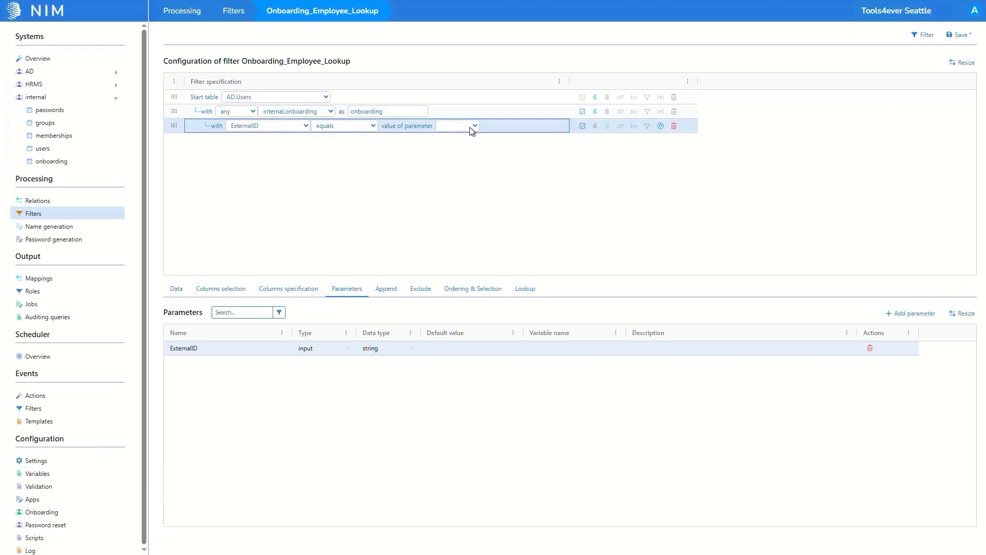
{"action": "left_click", "coordinate": [455, 141]}
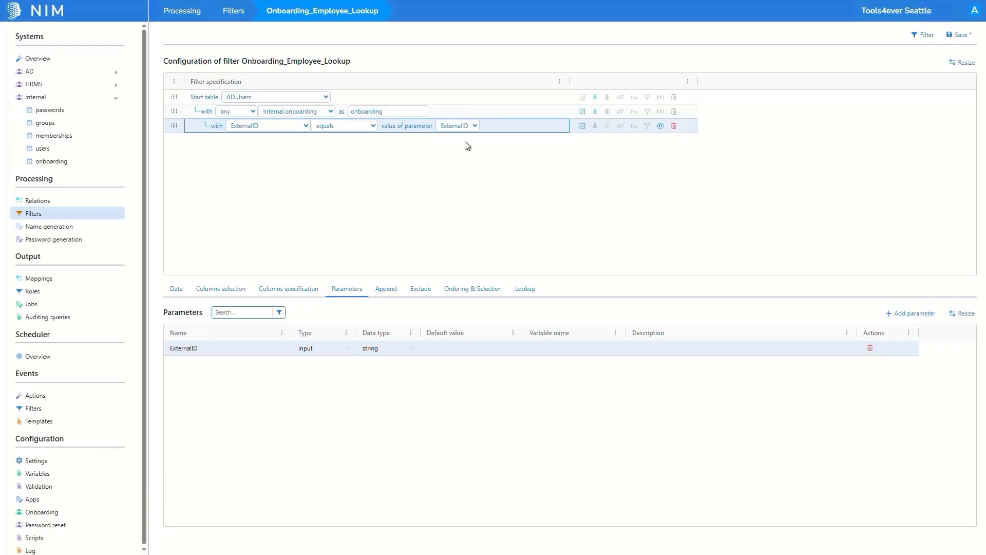
{"action": "left_click", "coordinate": [953, 38]}
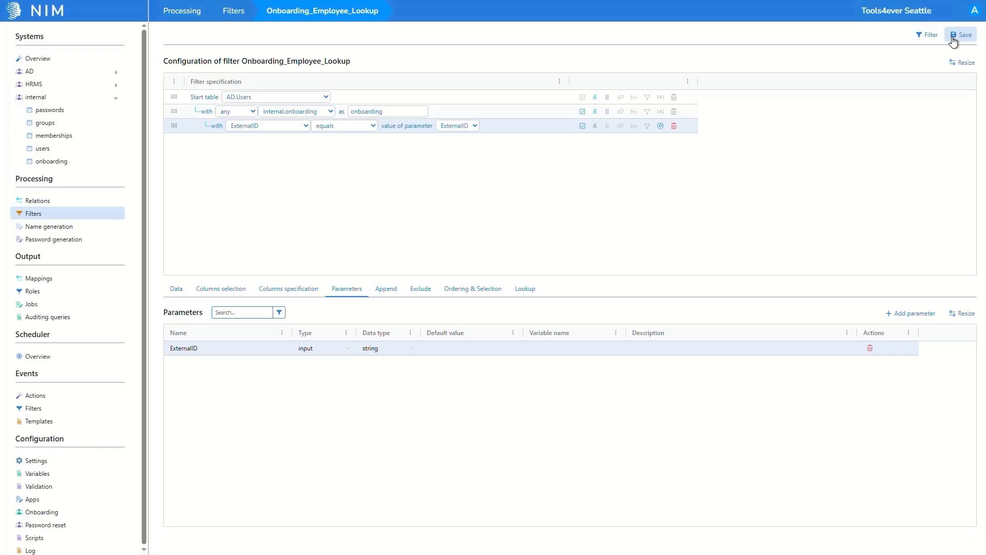
{"action": "left_click", "coordinate": [124, 277]}
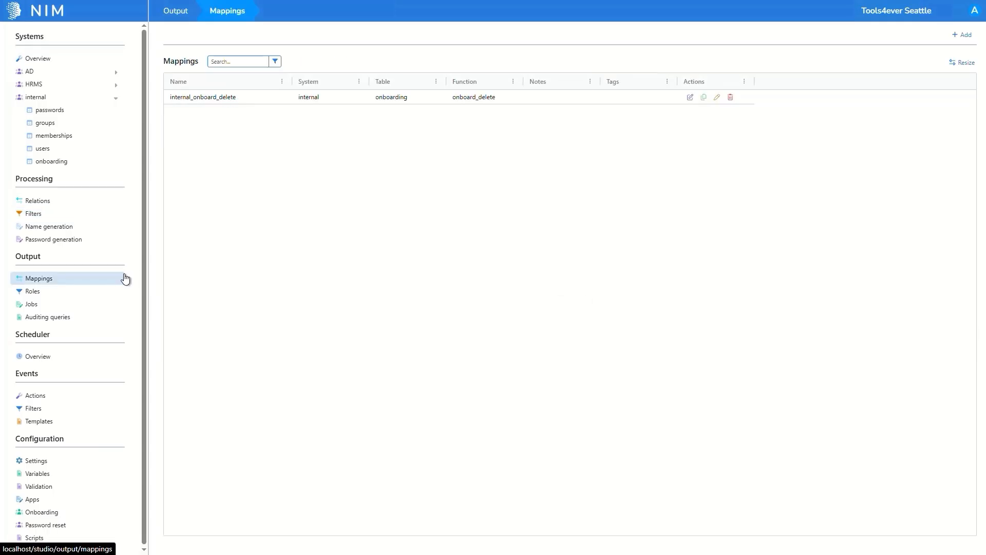
Step: Create the Onboarding_Employee_Create mapping using the Onboarding_Employee_Create filter
{"action": "left_click", "coordinate": [958, 36]}
{"action": "type", "text": "Onboarding_Employee_Create"}
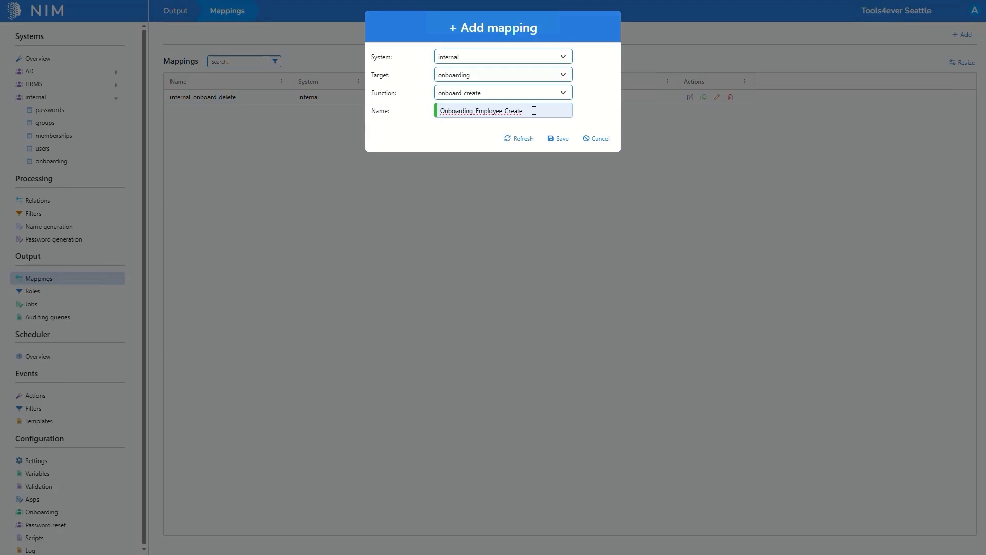
{"action": "left_click", "coordinate": [555, 141]}
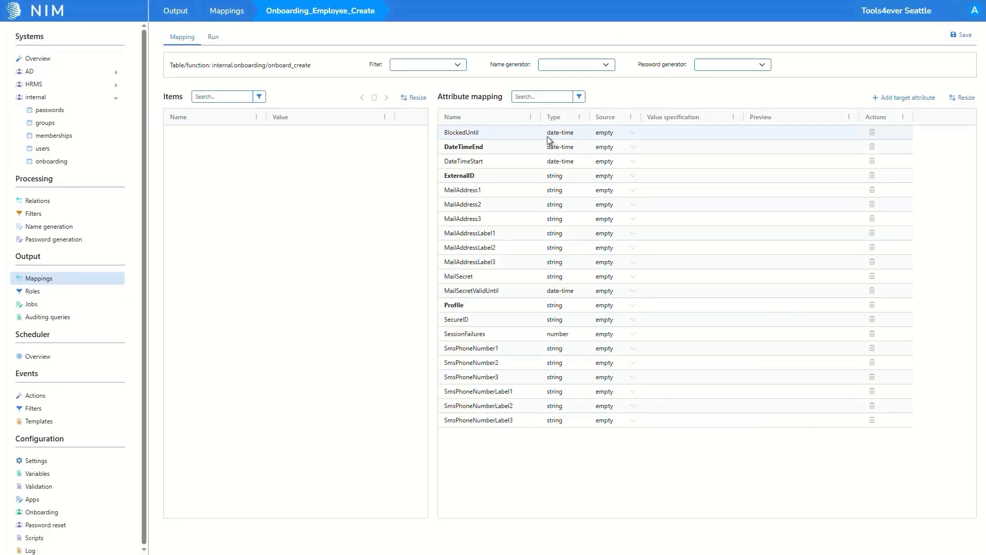
{"action": "left_click", "coordinate": [456, 64]}
{"action": "left_click", "coordinate": [445, 103]}
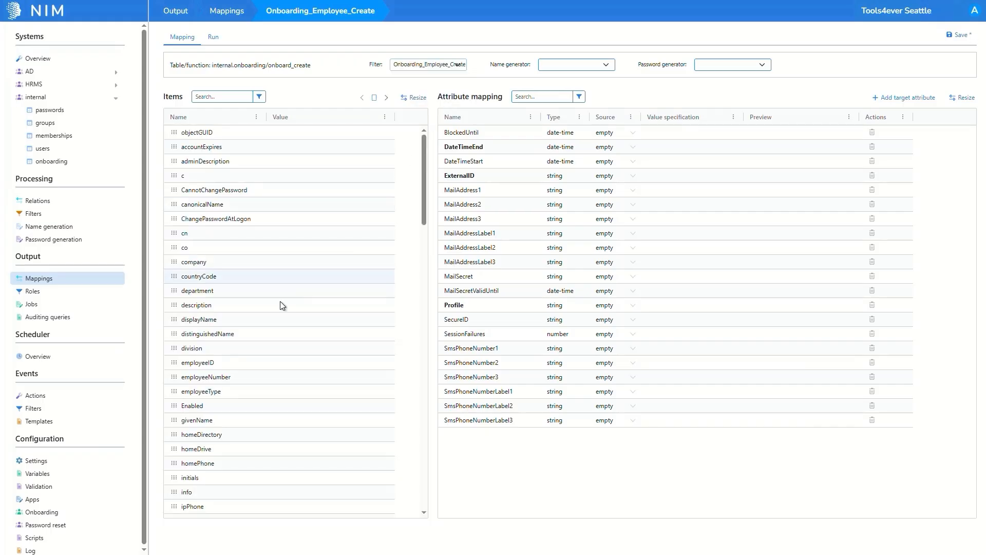
Step: Map employeeID onto ExternalID and set the Profile value to EmployeeOnboarding
{"action": "left_click", "coordinate": [176, 363]}
{"action": "left_click_drag", "start_coordinate": [175, 363], "coordinate": [661, 177]}
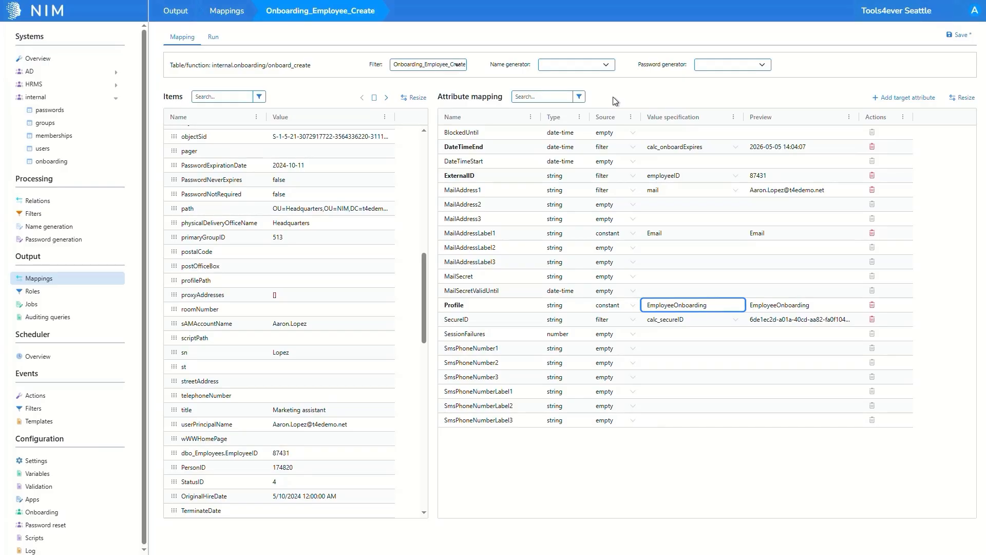
{"action": "left_click", "coordinate": [612, 96]}
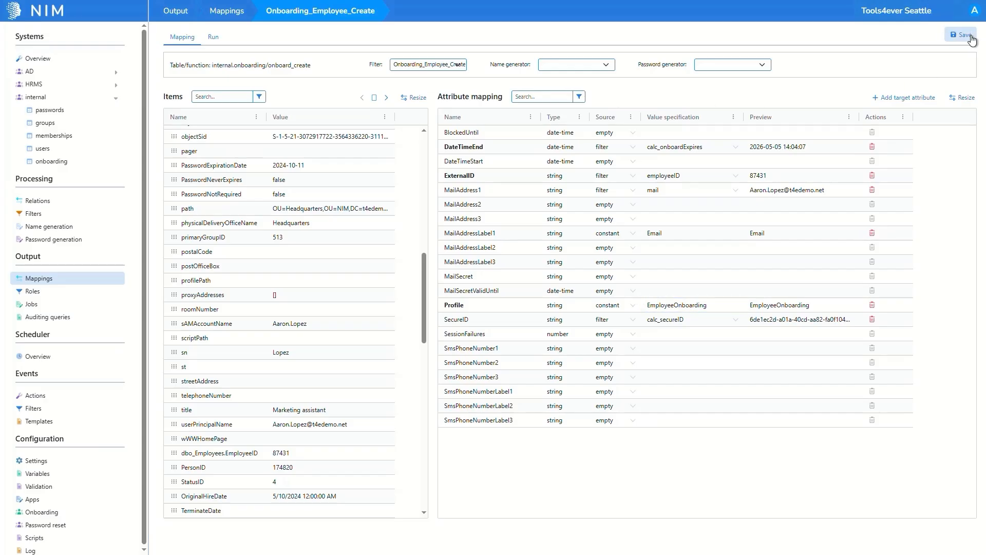
{"action": "left_click", "coordinate": [84, 307]}
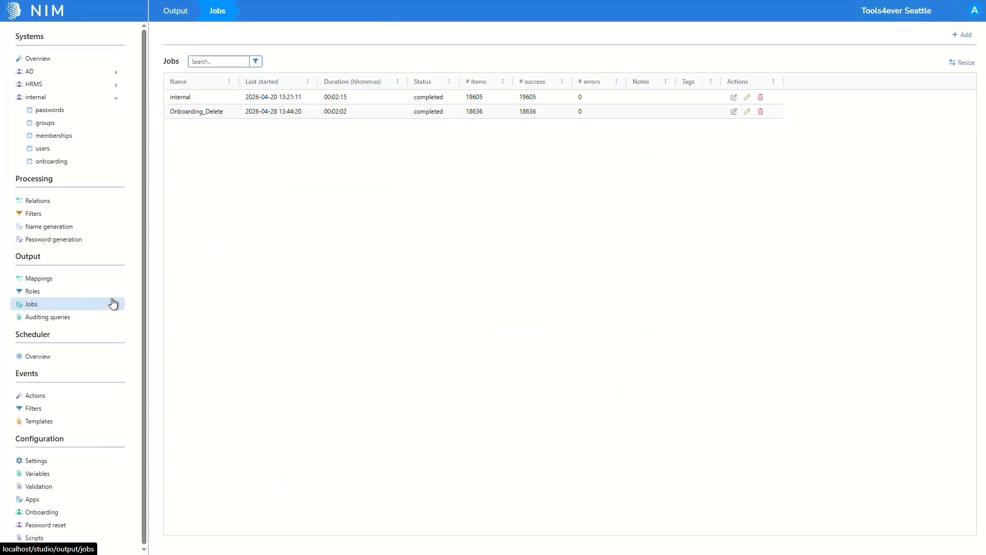
Step: Create a new job named Onboarding_Create
{"action": "left_click", "coordinate": [955, 34]}
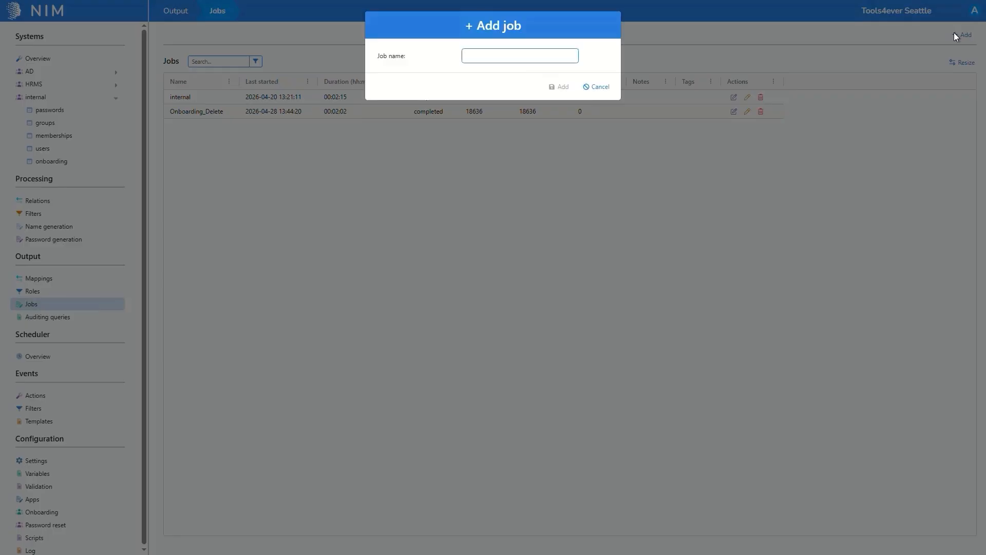
{"action": "type", "text": "Onboarding_Create"}
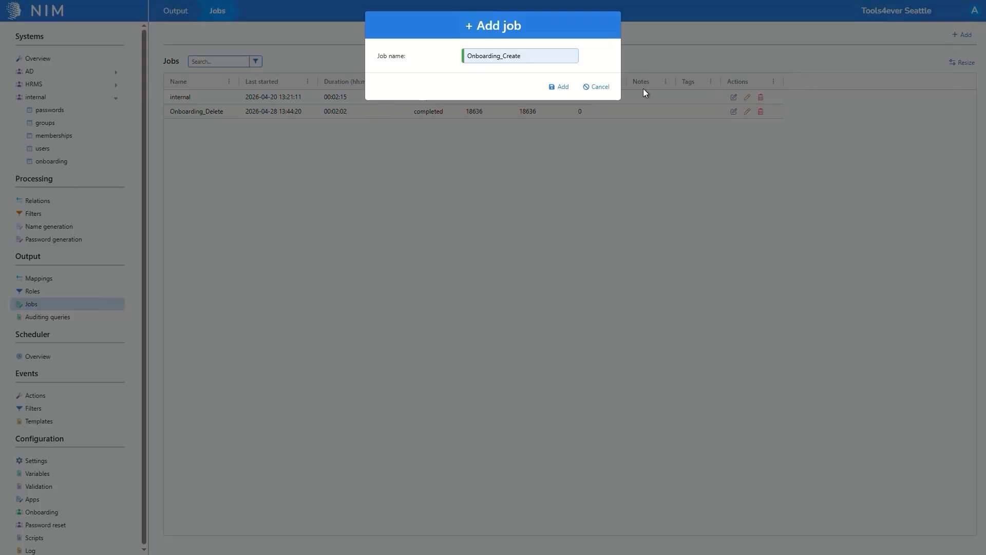
{"action": "left_click", "coordinate": [563, 88]}
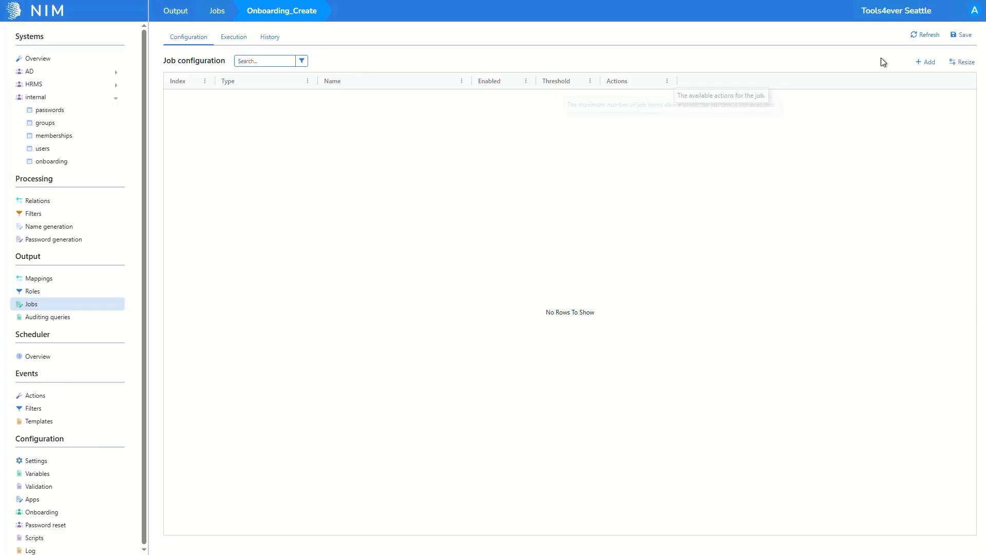
Step: Add a crud step running Onboarding_Employee_Create with threshold 20000
{"action": "left_click", "coordinate": [926, 61]}
{"action": "left_click", "coordinate": [288, 98]}
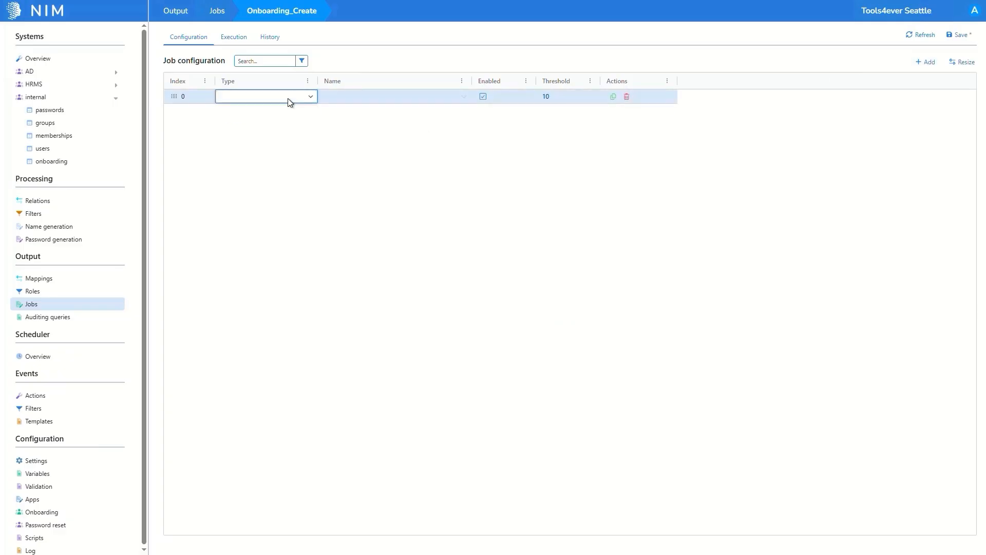
{"action": "left_click", "coordinate": [289, 111]}
{"action": "left_click", "coordinate": [452, 98]}
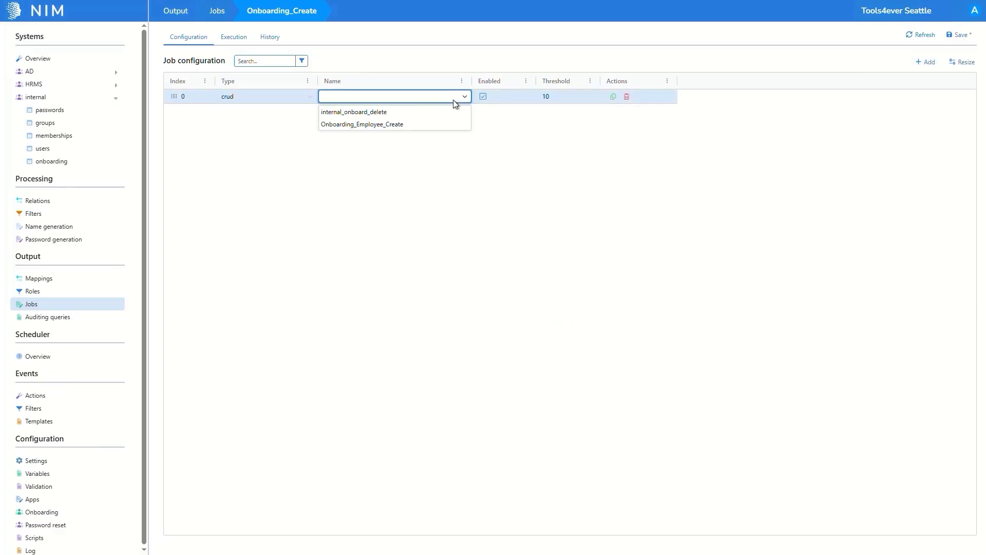
{"action": "left_click", "coordinate": [445, 124]}
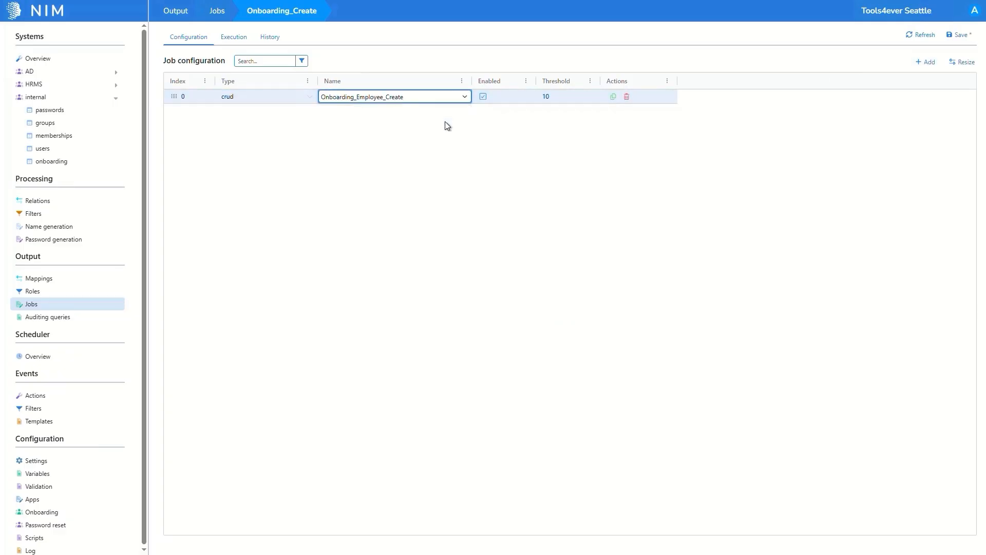
{"action": "left_click", "coordinate": [563, 98]}
{"action": "type", "text": "2000"}
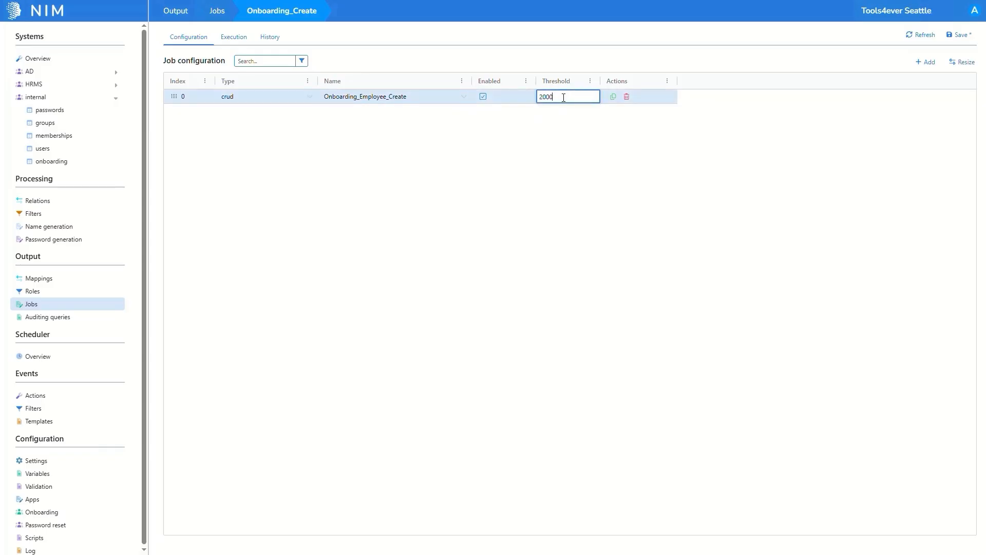
{"action": "type", "text": "0"}
Step: Save the Onboarding_Create job configuration
{"action": "left_click", "coordinate": [953, 36]}
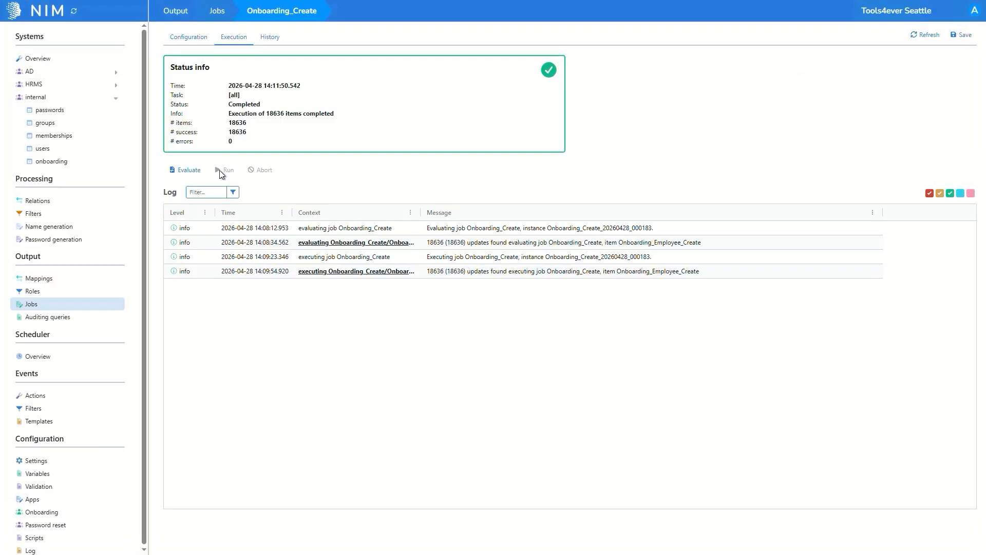
Step: Create a new onboarding profile named EmployeeOnboarding
{"action": "left_click", "coordinate": [79, 512]}
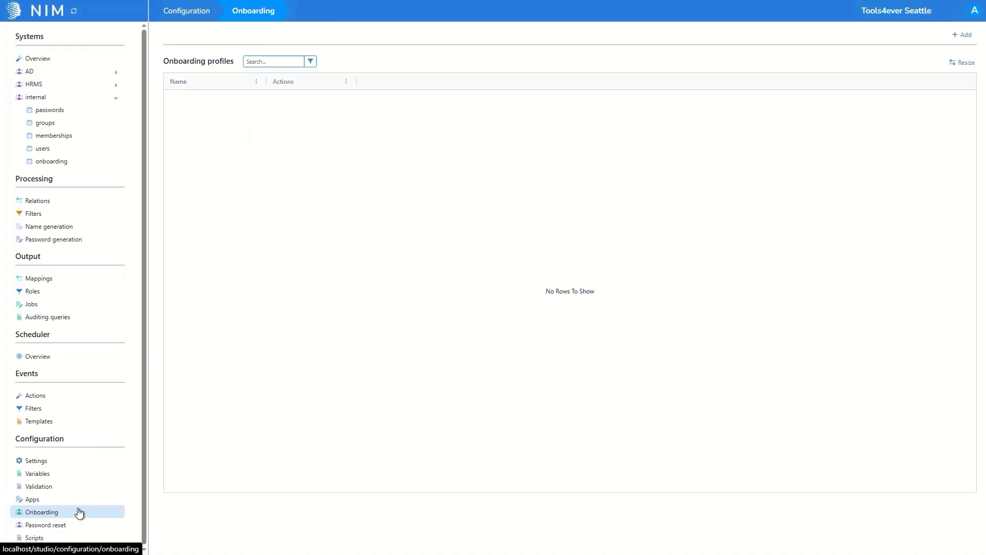
{"action": "left_click", "coordinate": [959, 35]}
{"action": "type", "text": "EmployeeOnboarding"}
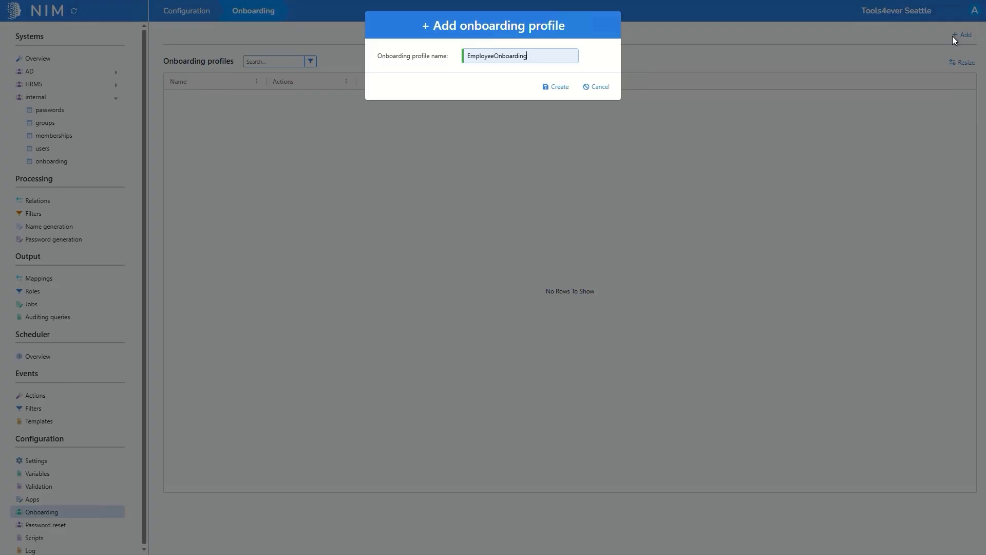
{"action": "left_click", "coordinate": [557, 87]}
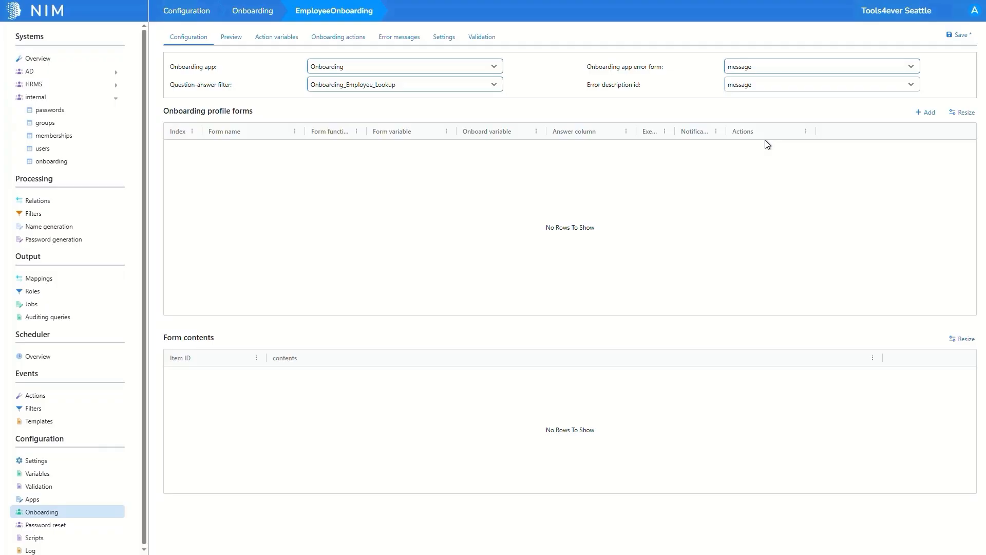
Step: Add six form rows to the EmployeeOnboarding profile
{"action": "left_click", "coordinate": [923, 113]}
{"action": "left_click", "coordinate": [923, 113]}
{"action": "left_click", "coordinate": [923, 114]}
{"action": "left_click", "coordinate": [923, 114]}
{"action": "left_click", "coordinate": [923, 114]}
{"action": "left_click", "coordinate": [923, 114]}
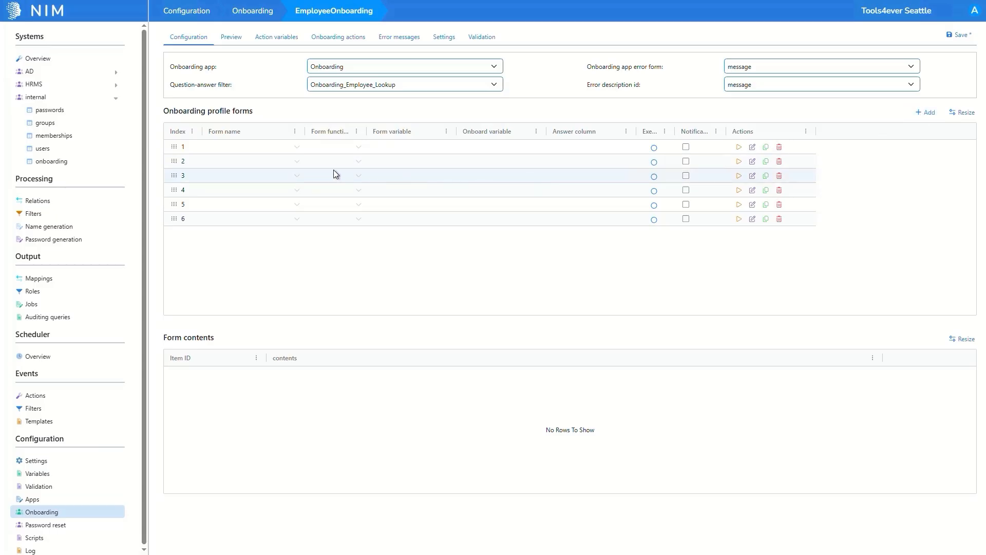
Step: Set the first three rows' form names to welcome, registration and method
{"action": "double_click", "coordinate": [287, 149]}
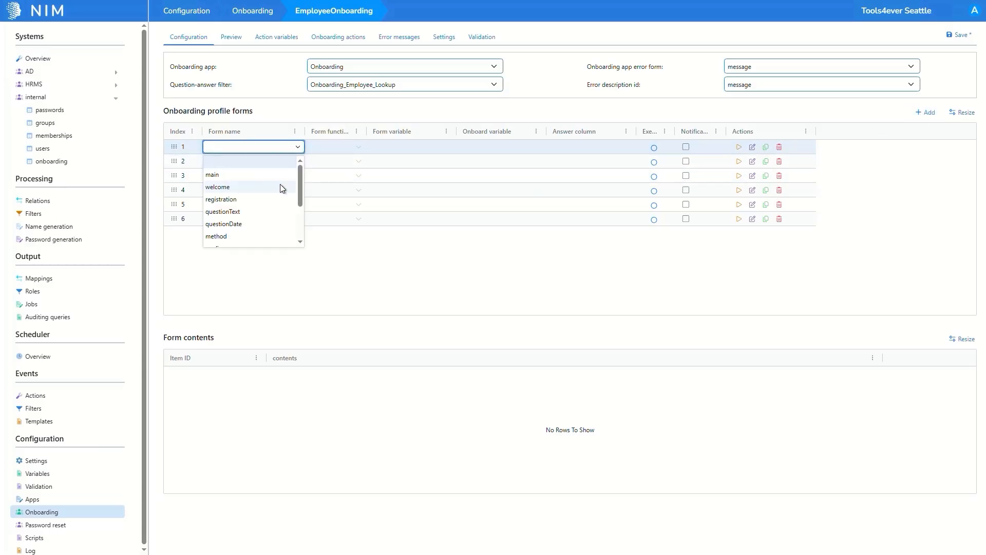
{"action": "left_click", "coordinate": [282, 188]}
{"action": "double_click", "coordinate": [273, 161]}
{"action": "left_click", "coordinate": [266, 212]}
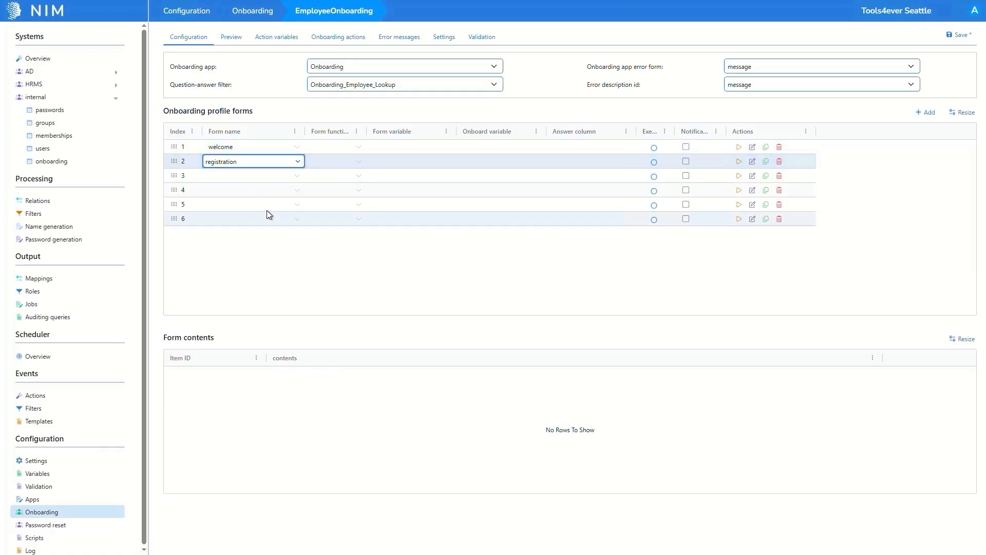
{"action": "double_click", "coordinate": [264, 180]}
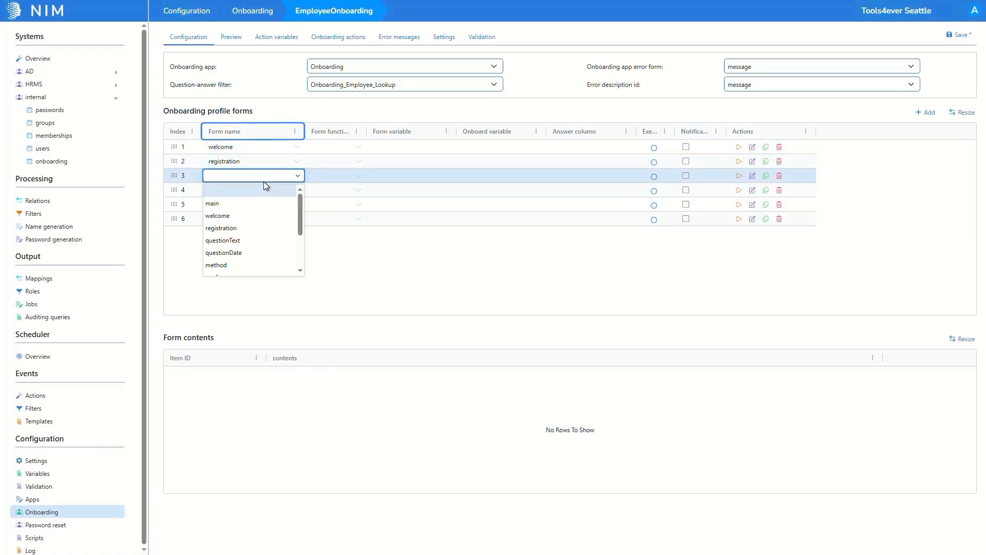
{"action": "left_click", "coordinate": [258, 264]}
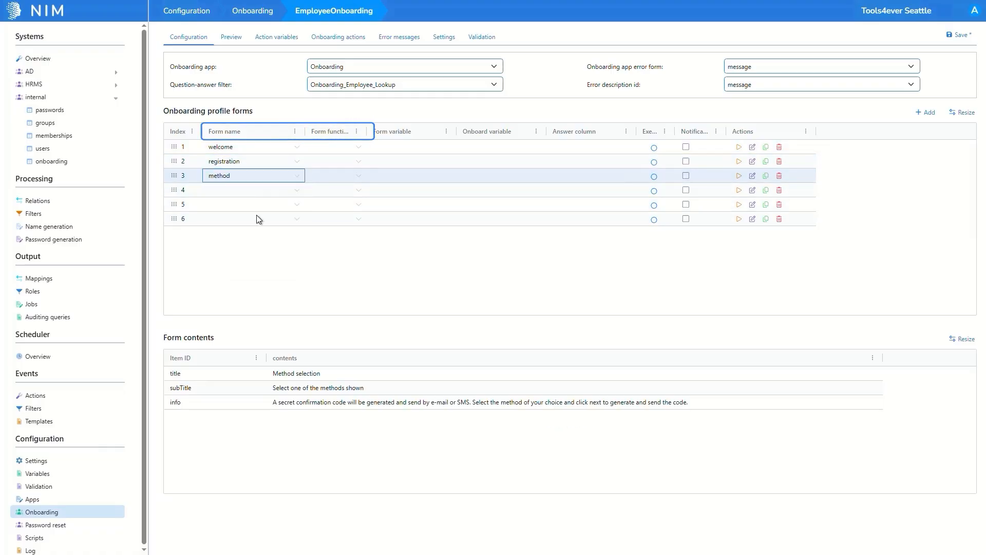
{"action": "left_click", "coordinate": [257, 191]}
{"action": "left_click", "coordinate": [257, 193]}
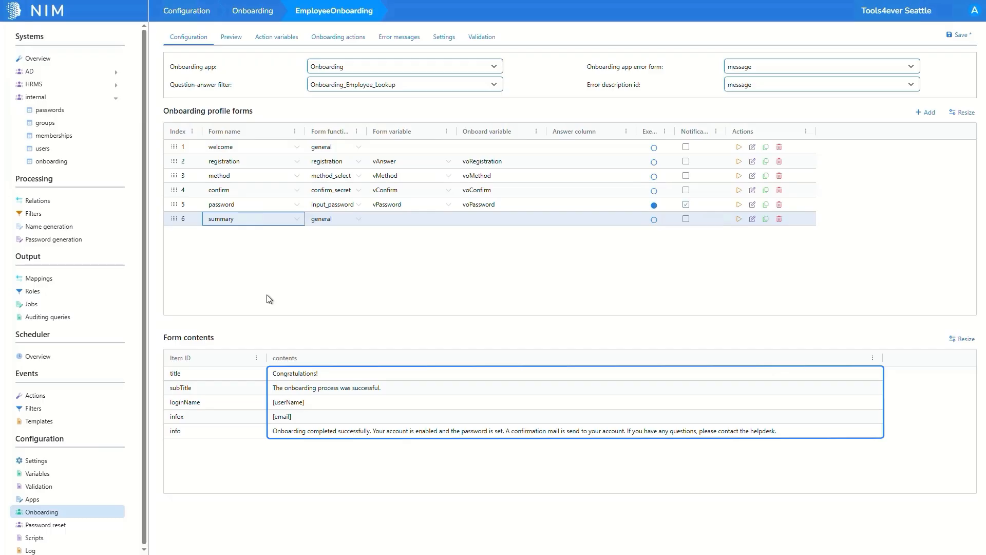
Step: Replace the summary form's loginName contents with {voSAMAccountName}
{"action": "left_click", "coordinate": [295, 402]}
{"action": "double_click", "coordinate": [304, 402]}
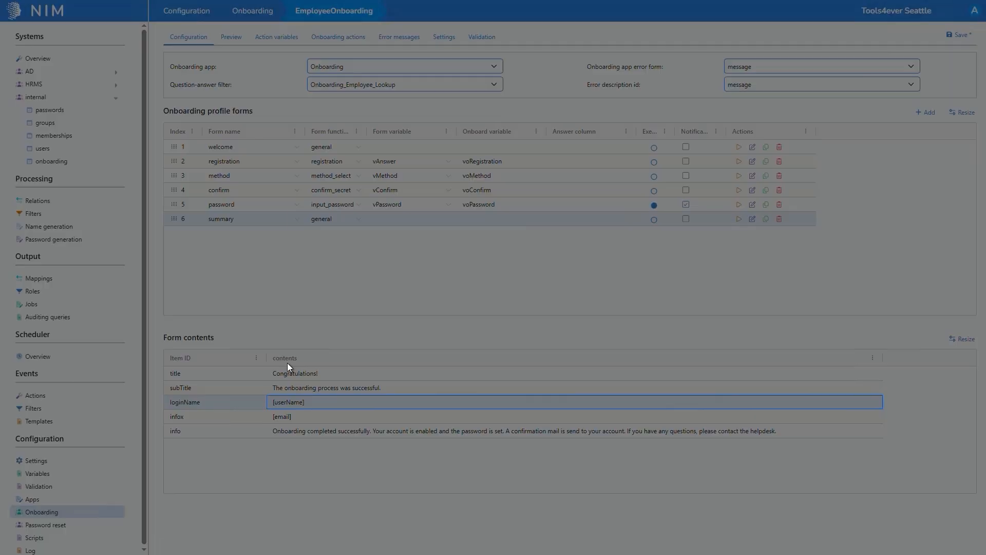
{"action": "key", "text": "ctrl+a"}
{"action": "type", "text": "{voSAMAccountName}"}
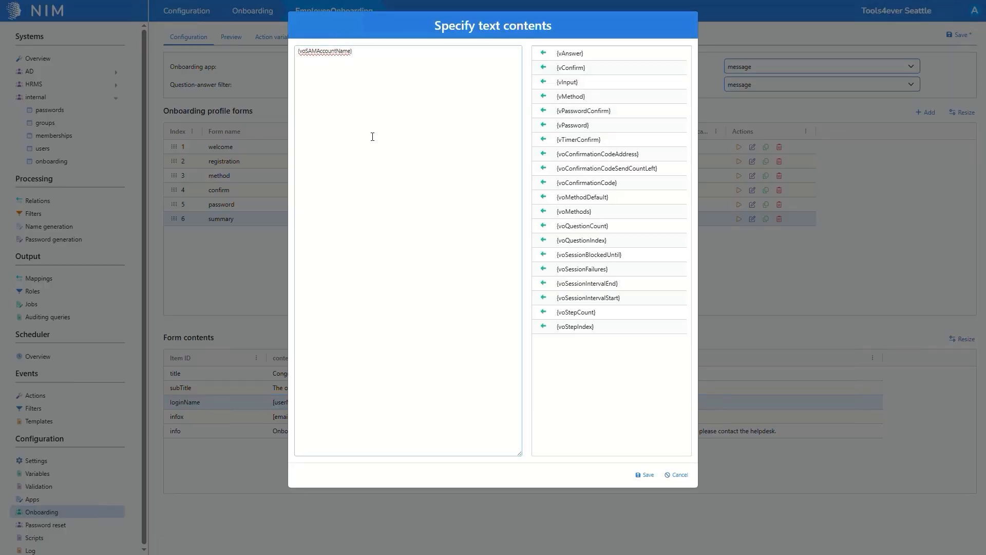
{"action": "left_click", "coordinate": [636, 472]}
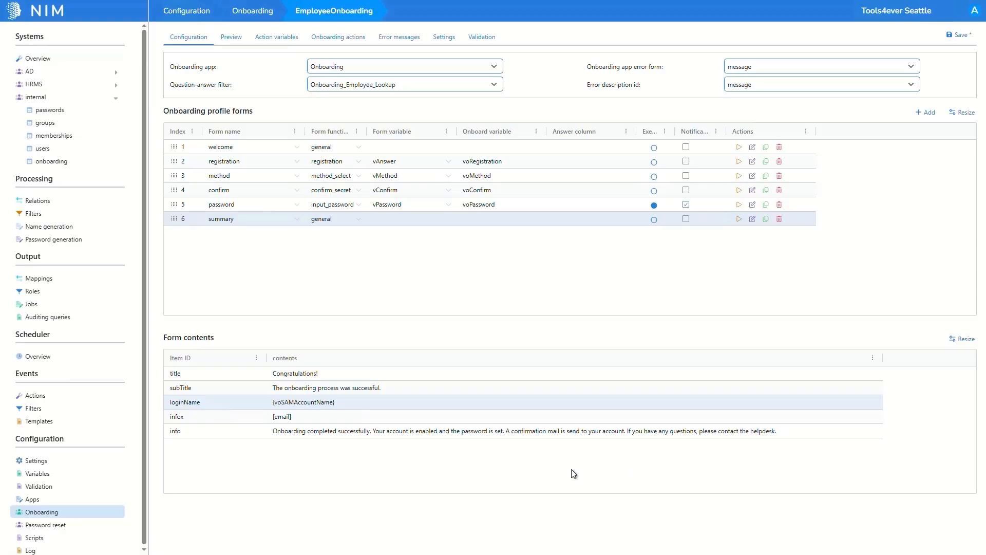
Step: Replace the infox contents with {voMail} and save the EmployeeOnboarding profile
{"action": "double_click", "coordinate": [276, 417]}
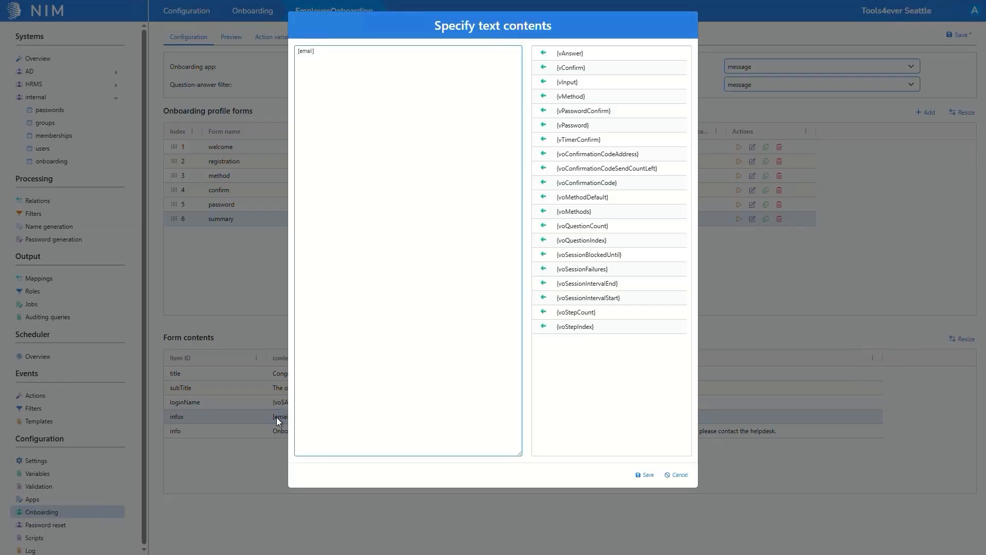
{"action": "triple_click", "coordinate": [300, 51]}
{"action": "type", "text": "{voMail}"}
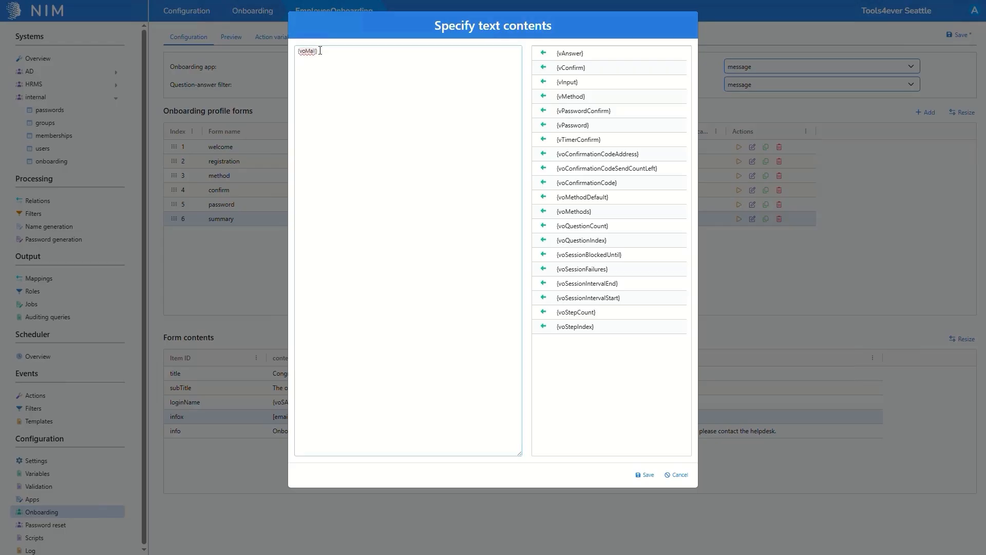
{"action": "left_click", "coordinate": [637, 477]}
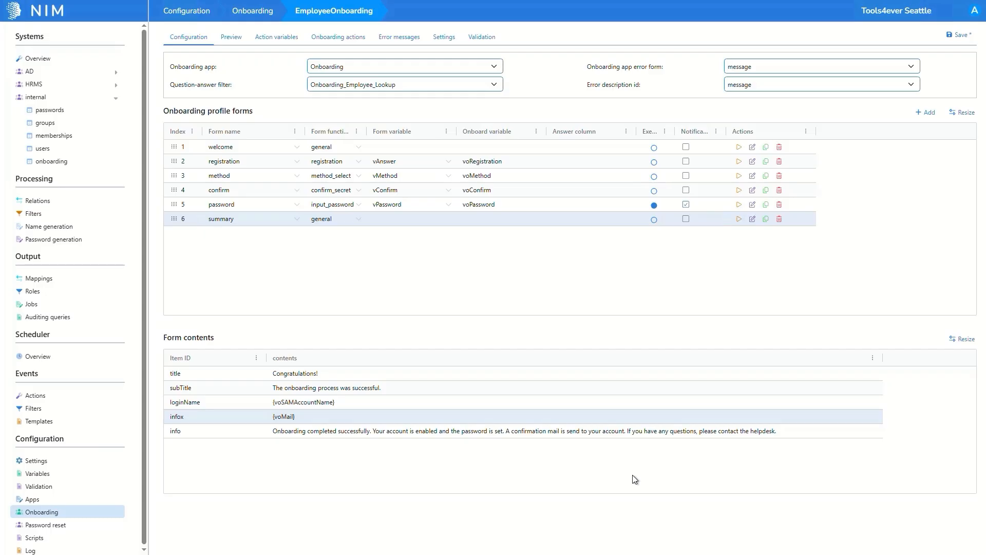
{"action": "left_click", "coordinate": [954, 39]}
Step: In Action variables, assign voMail to the mail row alongside sAMAccountName, then save
{"action": "left_click", "coordinate": [292, 46]}
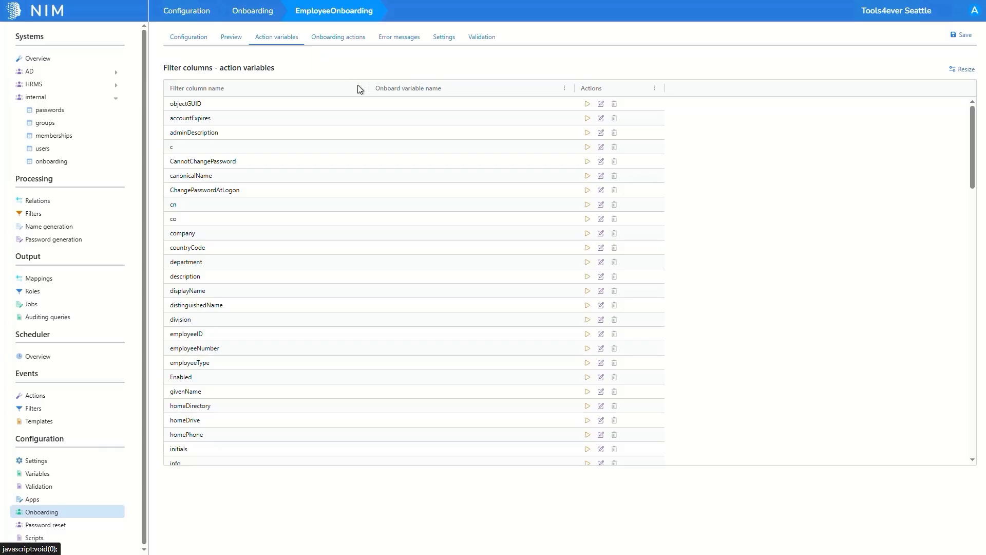
{"action": "left_click", "coordinate": [586, 105]}
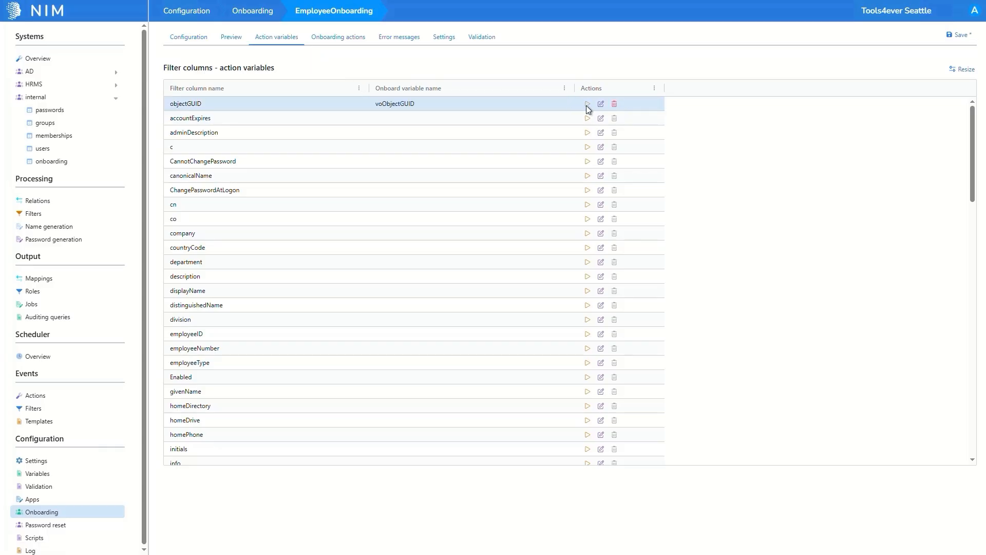
{"action": "left_click", "coordinate": [587, 290]}
{"action": "scroll", "coordinate": [590, 296], "scroll_direction": "down", "scroll_amount": 7}
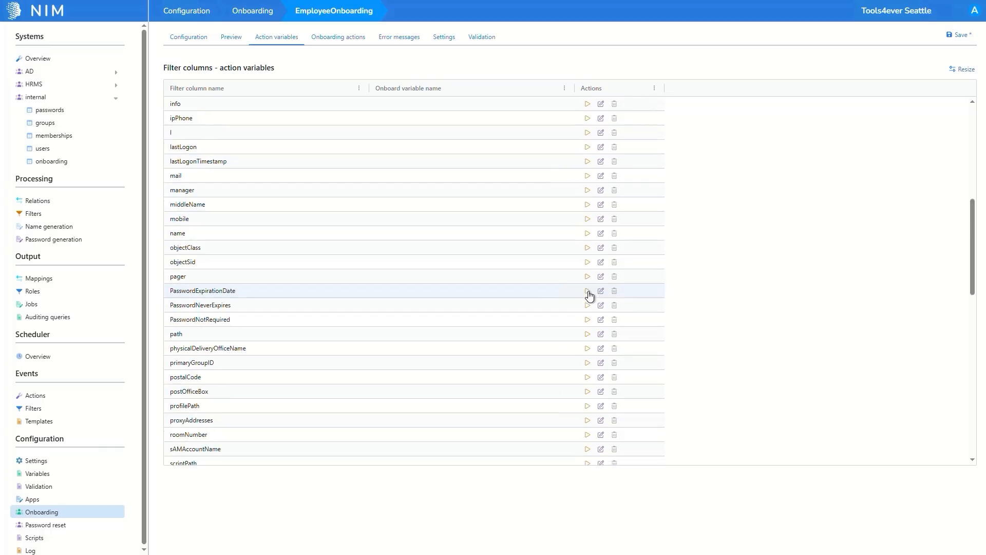
{"action": "scroll", "coordinate": [589, 297], "scroll_direction": "down", "scroll_amount": 2}
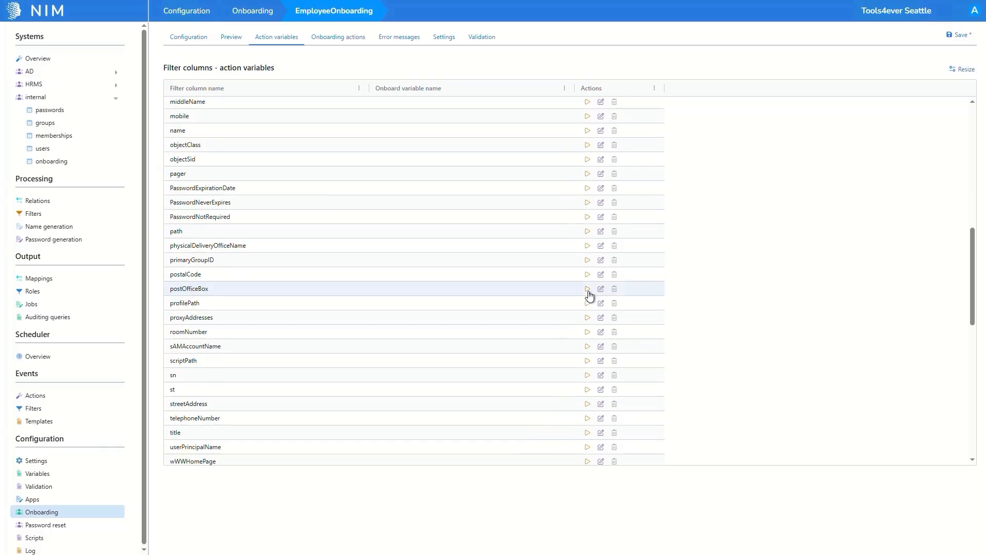
{"action": "left_click", "coordinate": [587, 347]}
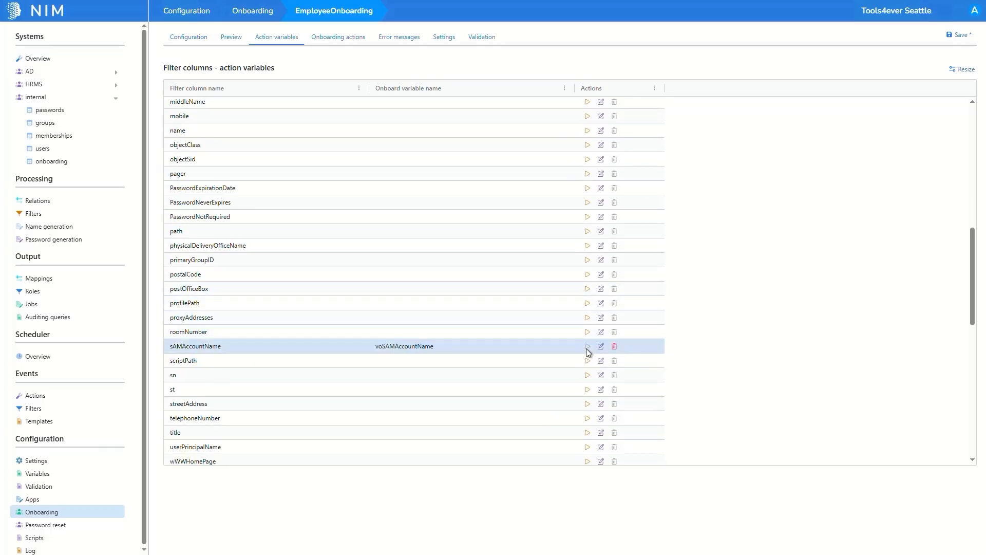
{"action": "scroll", "coordinate": [587, 348], "scroll_direction": "up", "scroll_amount": 1}
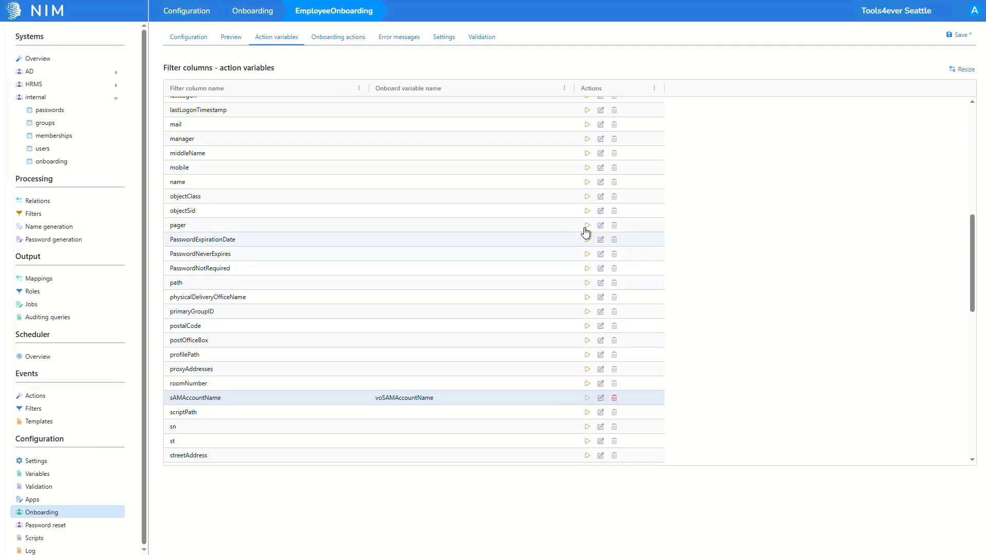
{"action": "left_click", "coordinate": [587, 125]}
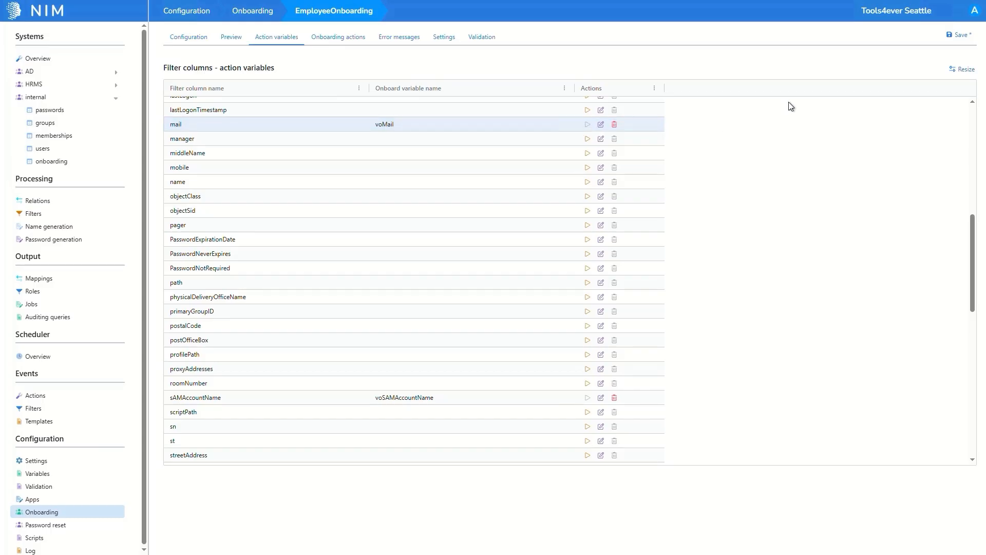
{"action": "left_click", "coordinate": [959, 36]}
Step: Add Action 1 with description '{voDisplayName} ({voSAMAccountName}) has completed onboarding.'
{"action": "left_click", "coordinate": [351, 44]}
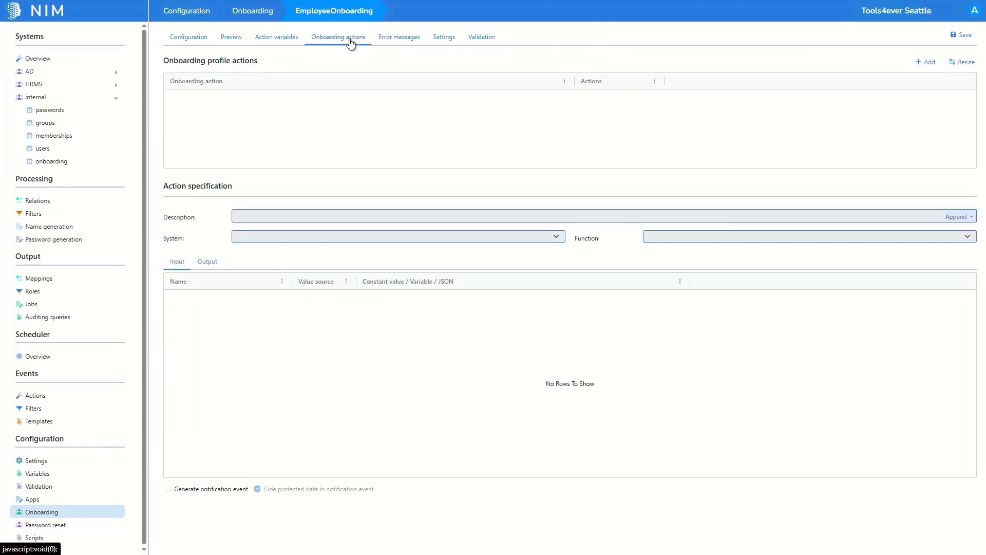
{"action": "left_click", "coordinate": [918, 66]}
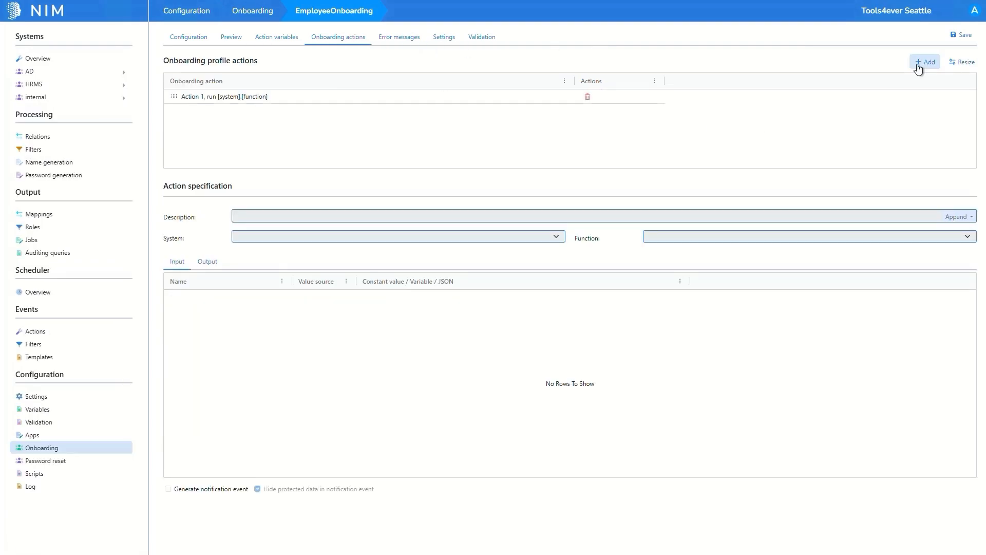
{"action": "left_click", "coordinate": [491, 97]}
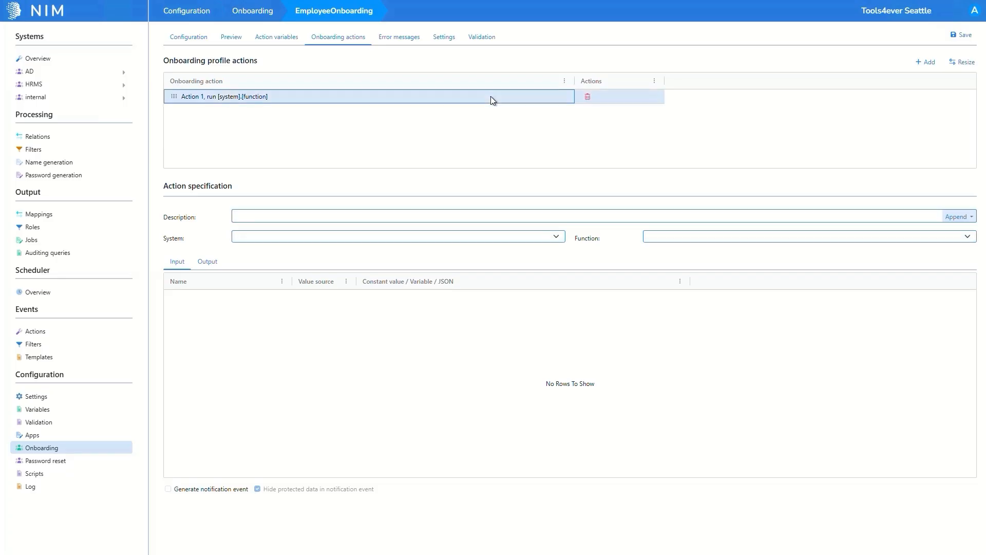
{"action": "left_click", "coordinate": [474, 215]}
{"action": "type", "text": "{voDisplayName} ({voSAMAccountName}) has completed onboarding."}
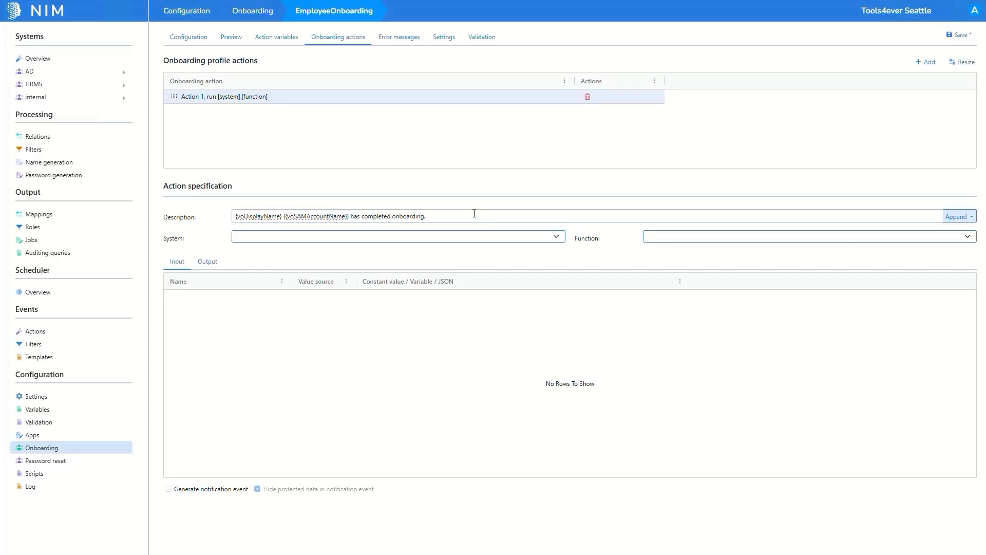
Step: Set Action 1's system to AD and its function to UserUpdate
{"action": "left_click", "coordinate": [455, 238]}
{"action": "left_click", "coordinate": [449, 262]}
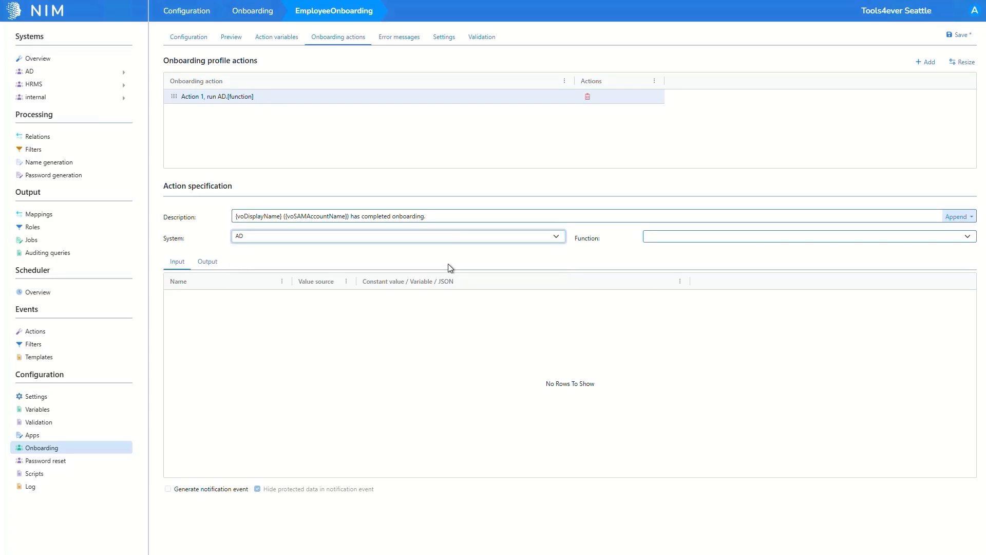
{"action": "left_click", "coordinate": [699, 238]}
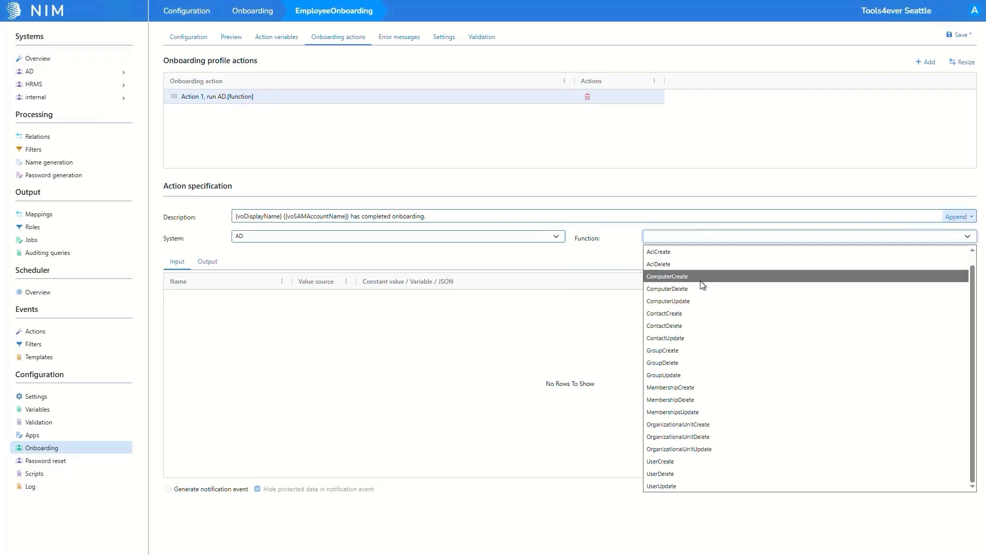
{"action": "left_click", "coordinate": [667, 486]}
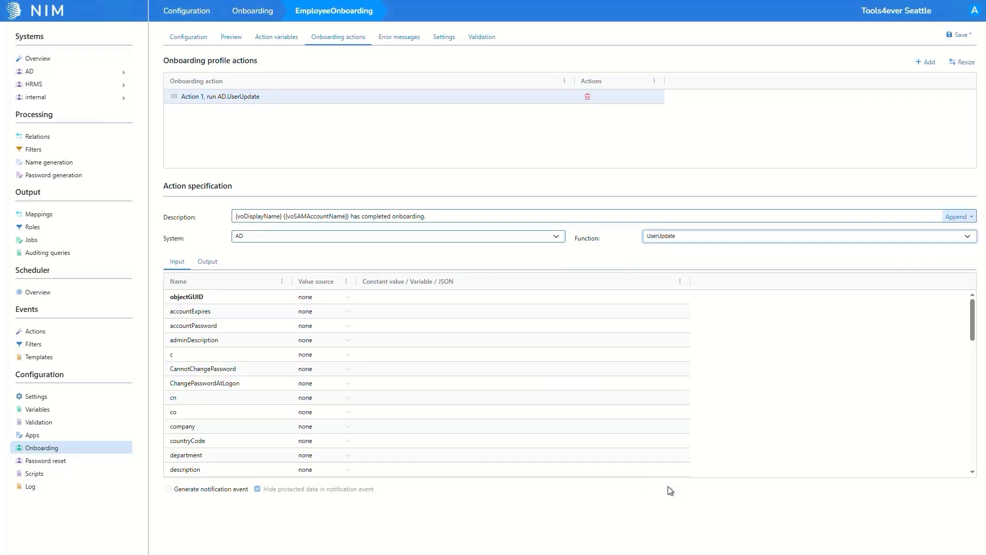
Step: Feed objectGUID from variable voObjectGUID and accountPassword from variable voPassword
{"action": "left_click", "coordinate": [348, 298]}
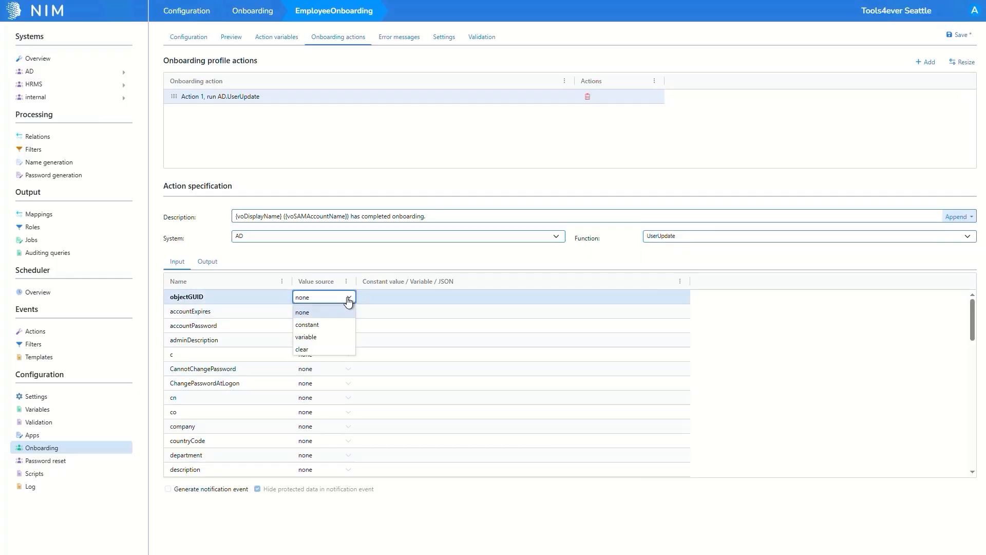
{"action": "left_click", "coordinate": [338, 336]}
{"action": "left_click", "coordinate": [434, 297]}
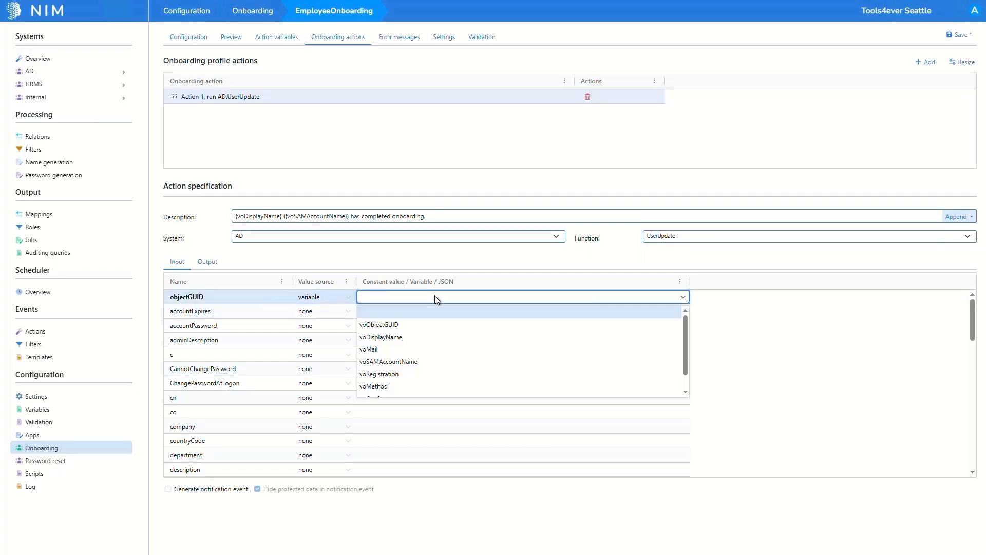
{"action": "left_click", "coordinate": [425, 319]}
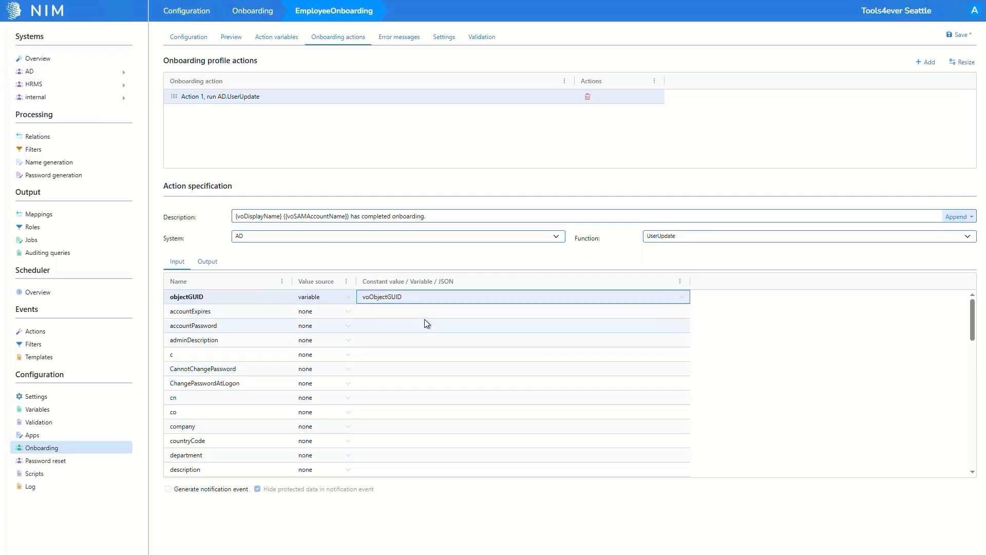
{"action": "left_click", "coordinate": [337, 328]}
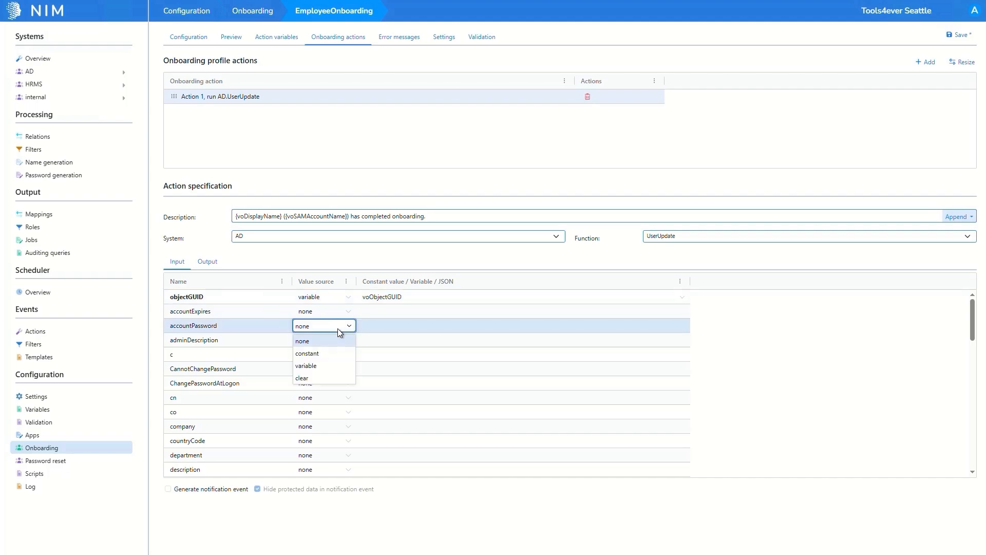
{"action": "left_click", "coordinate": [331, 363]}
{"action": "left_click", "coordinate": [412, 327]}
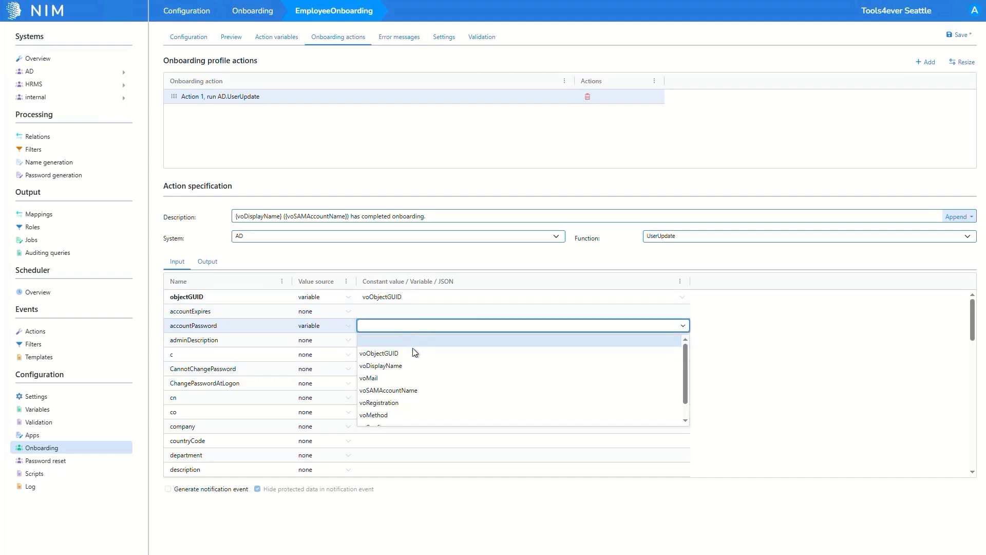
{"action": "left_click", "coordinate": [396, 420]}
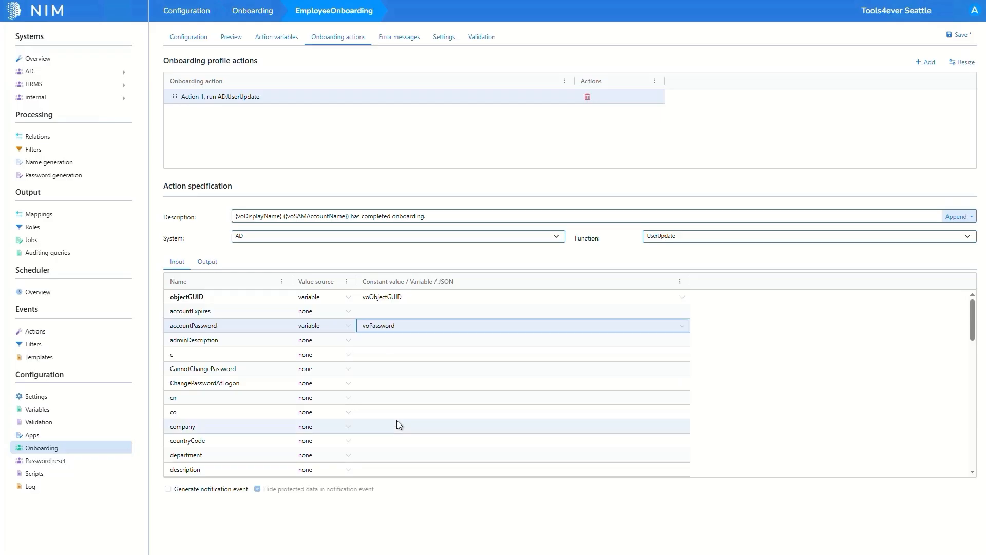
Step: Give ChangePasswordAtLogon the constant value false
{"action": "left_click", "coordinate": [348, 383]}
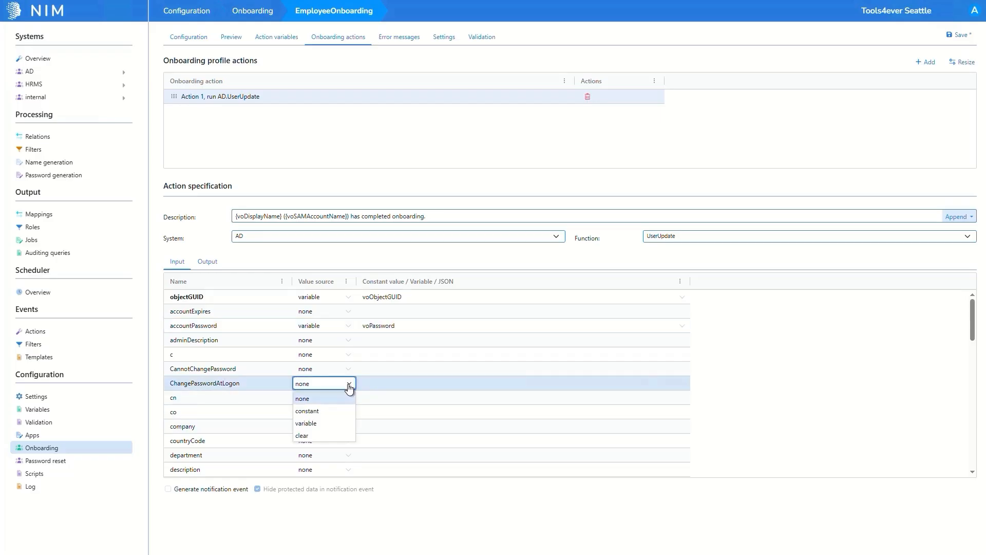
{"action": "left_click", "coordinate": [344, 410]}
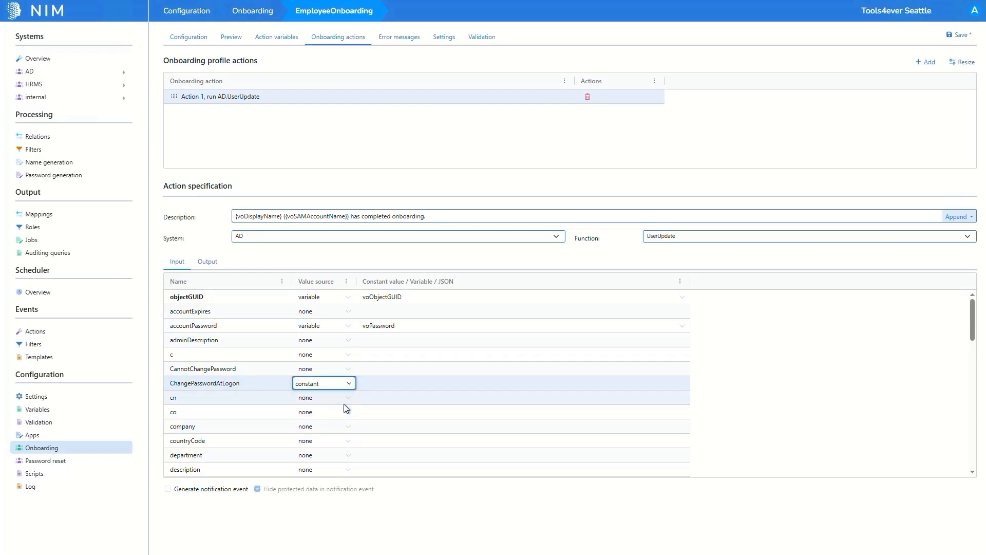
{"action": "left_click", "coordinate": [382, 385]}
{"action": "type", "text": "false"}
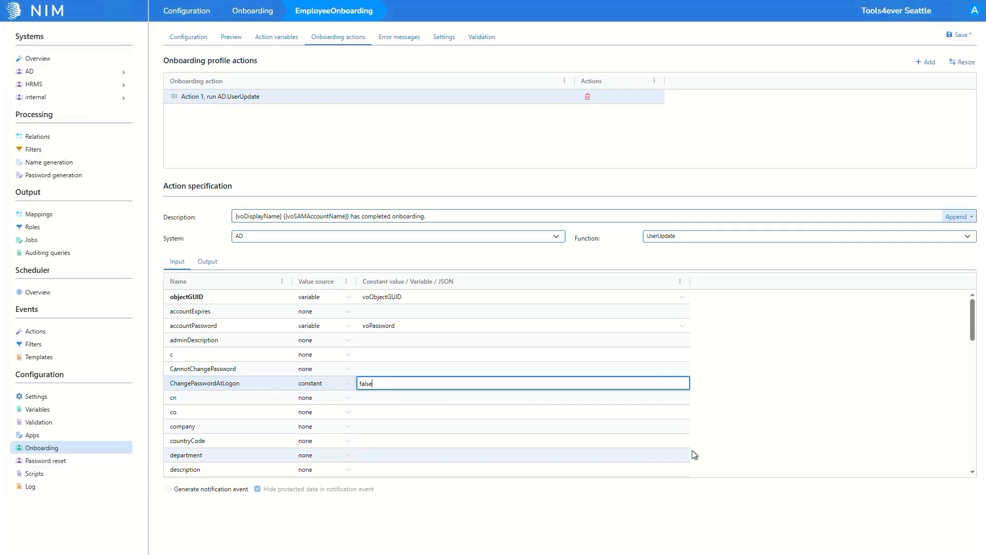
{"action": "left_click", "coordinate": [708, 448]}
Step: Give Enabled the constant value true and save the AD.UserUpdate action
{"action": "scroll", "coordinate": [708, 453], "scroll_direction": "down", "scroll_amount": 4}
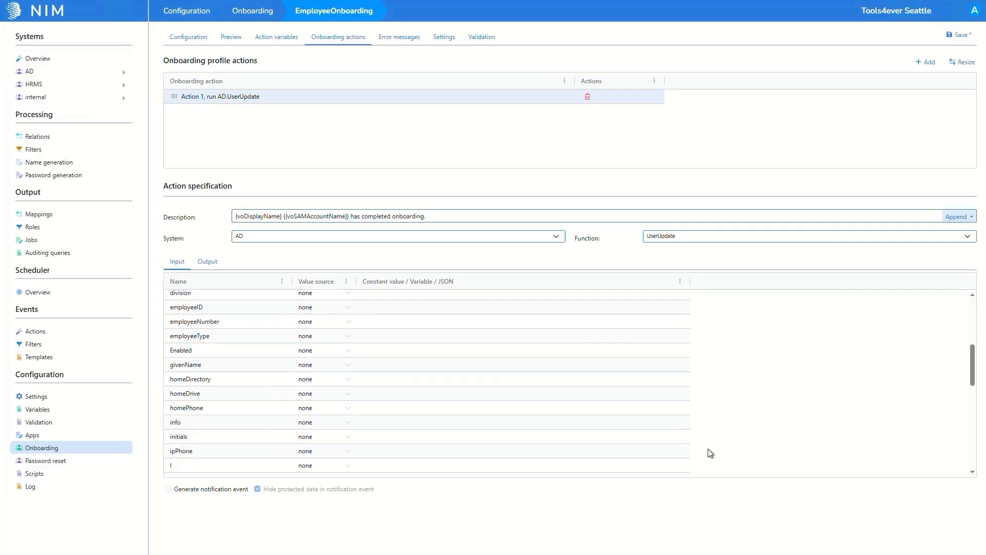
{"action": "left_click", "coordinate": [362, 353]}
{"action": "left_click", "coordinate": [348, 351]}
{"action": "left_click", "coordinate": [336, 376]}
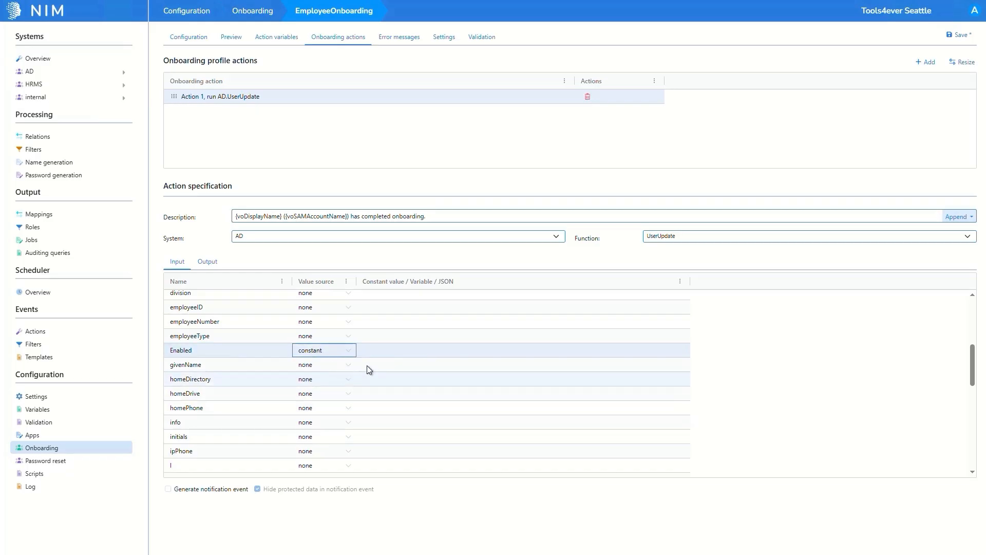
{"action": "left_click", "coordinate": [380, 354]}
{"action": "type", "text": "true"}
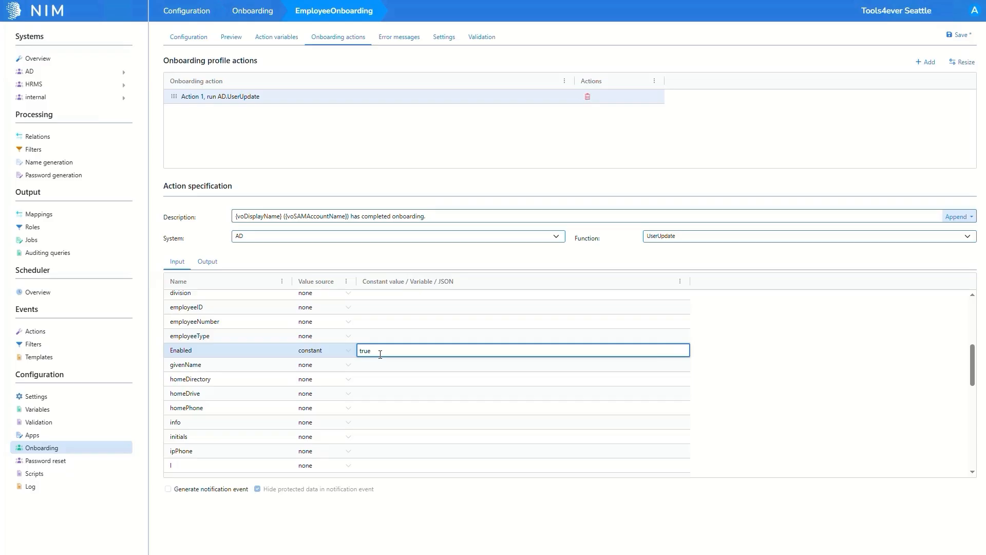
{"action": "left_click", "coordinate": [722, 370]}
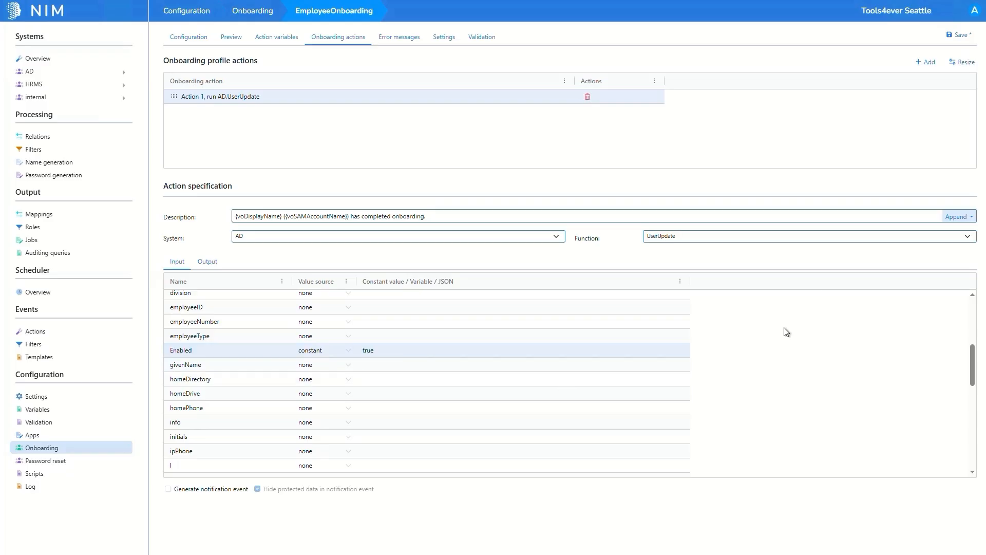
{"action": "left_click", "coordinate": [971, 37]}
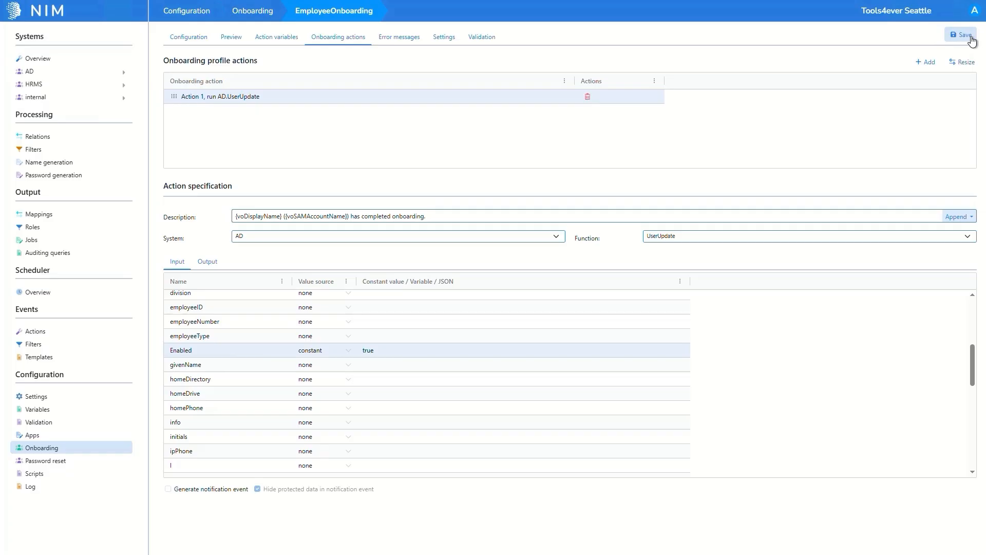
{"action": "left_click", "coordinate": [970, 38]}
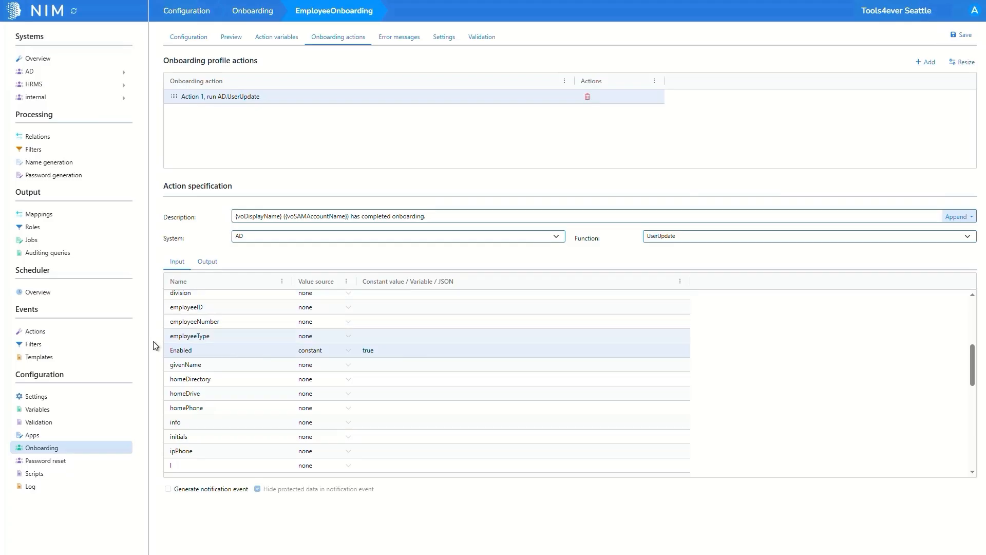
Step: Create notification template Employee_Onboarding_Welcome on event mapping: Onboarding_Employee_Create
{"action": "left_click", "coordinate": [115, 357]}
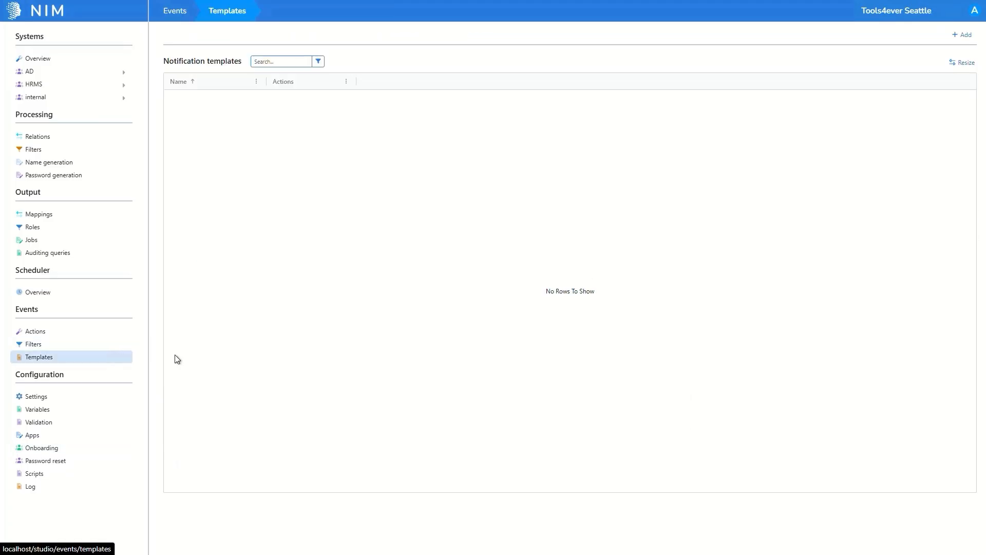
{"action": "left_click", "coordinate": [962, 36]}
{"action": "type", "text": "Employee_Onboarding_Welcome"}
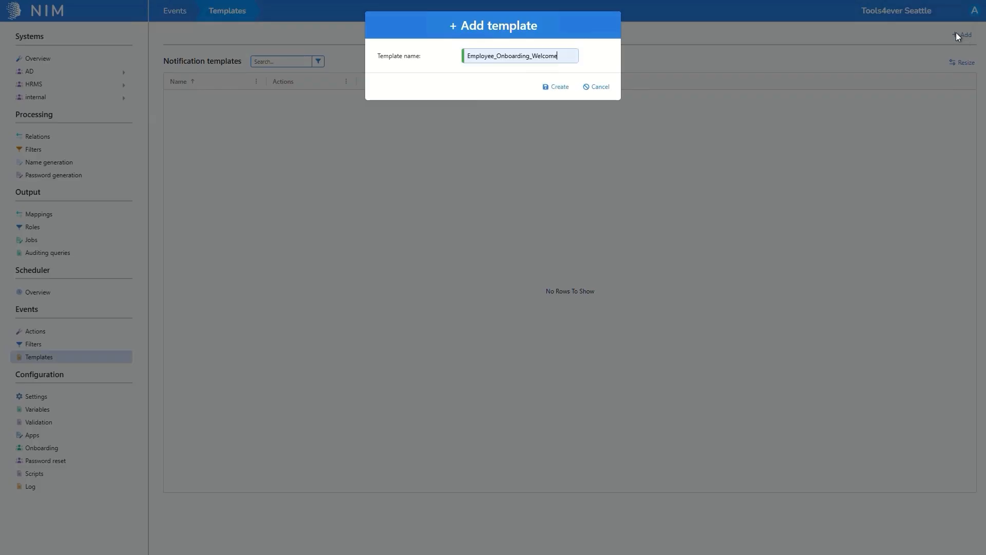
{"action": "left_click", "coordinate": [550, 87]}
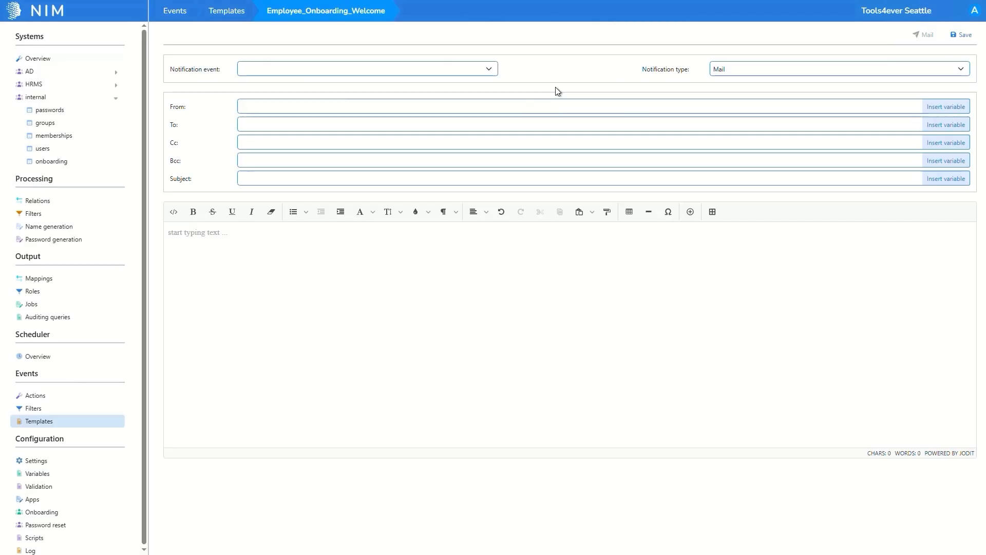
{"action": "left_click", "coordinate": [490, 70]}
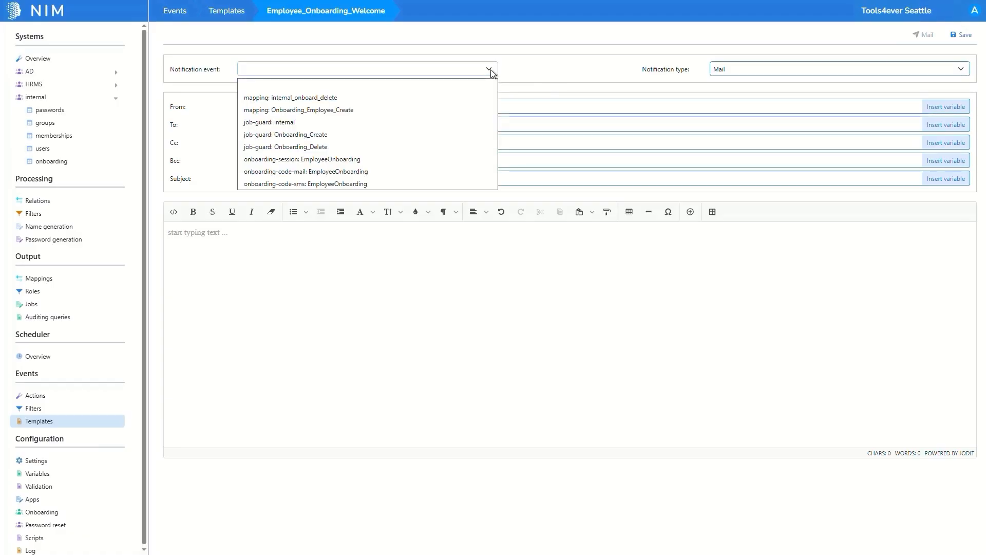
{"action": "left_click", "coordinate": [479, 106]}
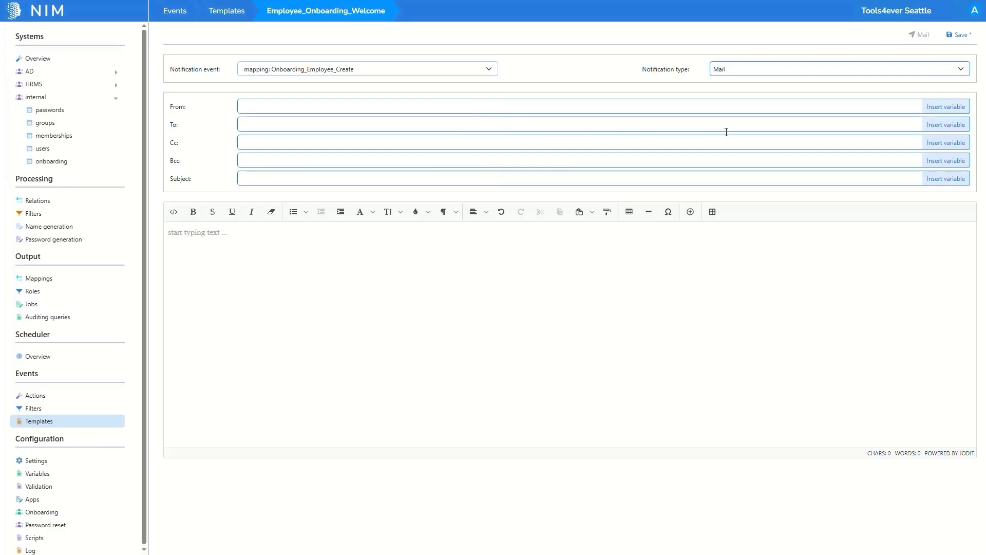
Step: Set the welcome template's recipient to the variable {var.event.input.mail}
{"action": "left_click", "coordinate": [930, 125]}
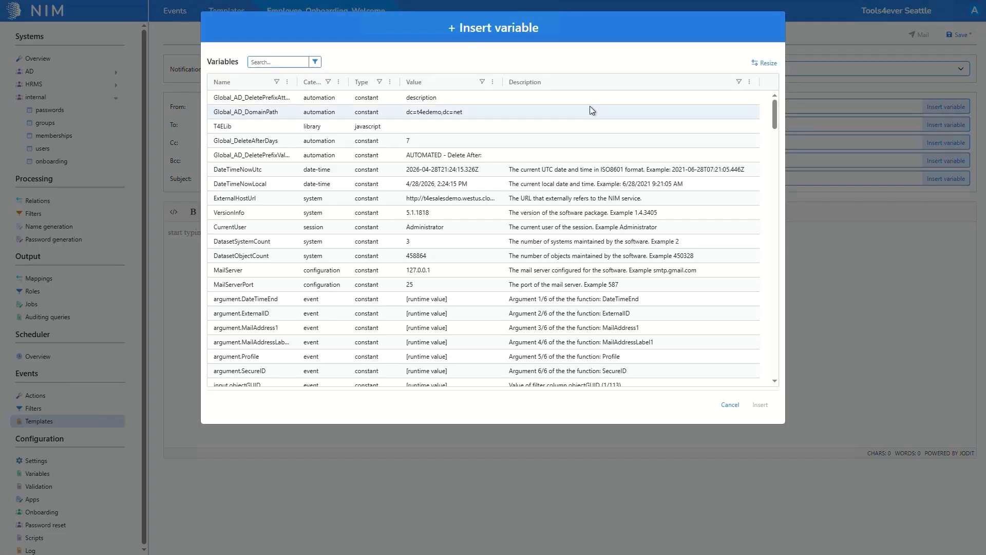
{"action": "left_click", "coordinate": [300, 61]}
{"action": "type", "text": "m"}
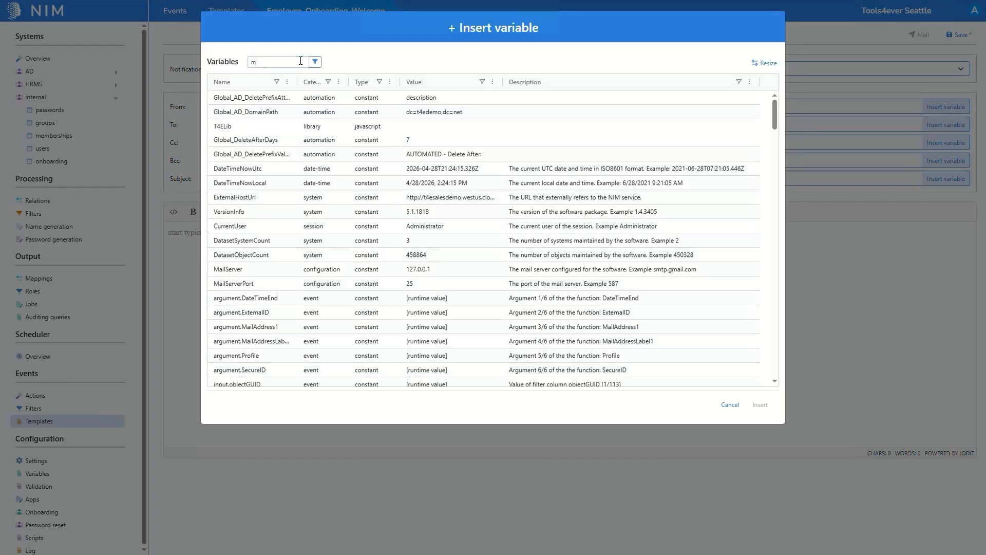
{"action": "type", "text": "ail"}
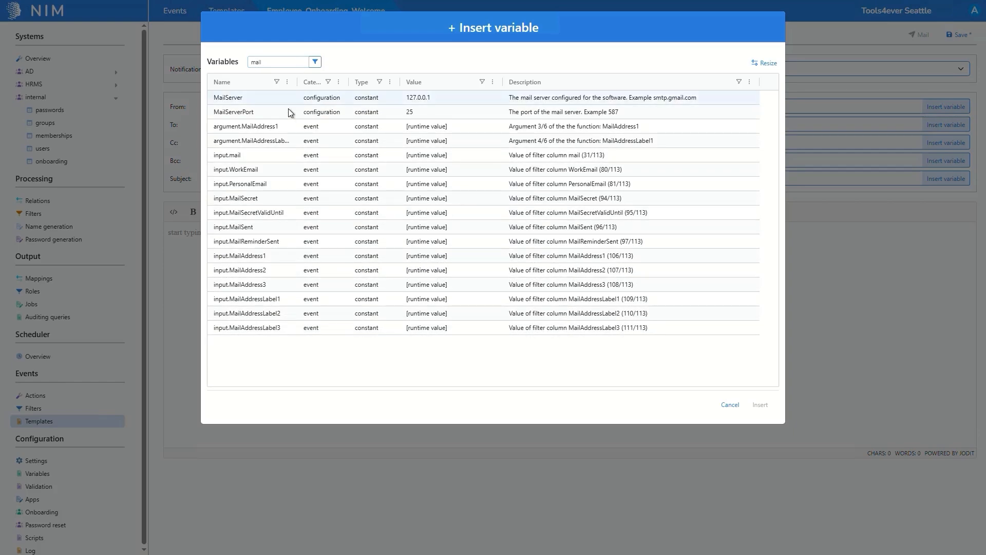
{"action": "left_click", "coordinate": [275, 155]}
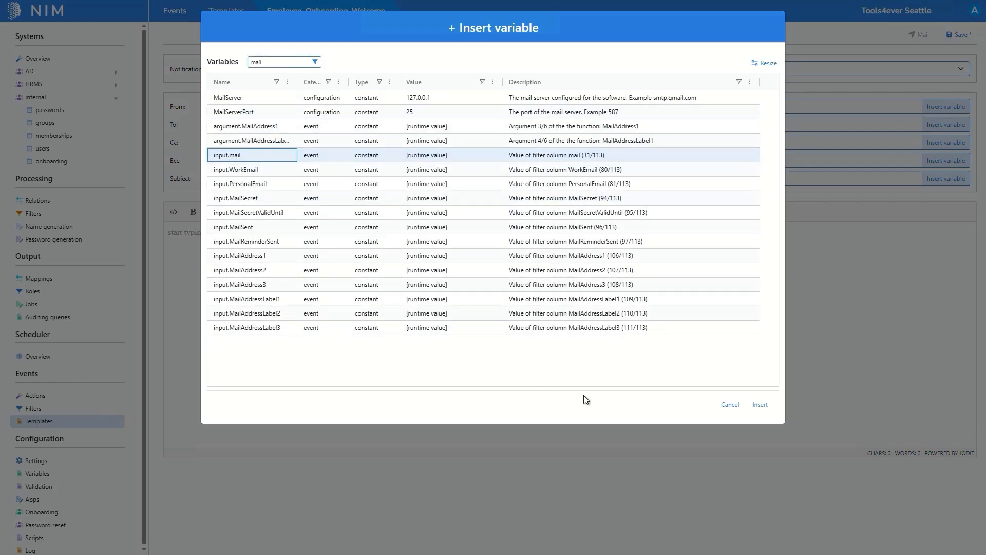
{"action": "left_click", "coordinate": [755, 411]}
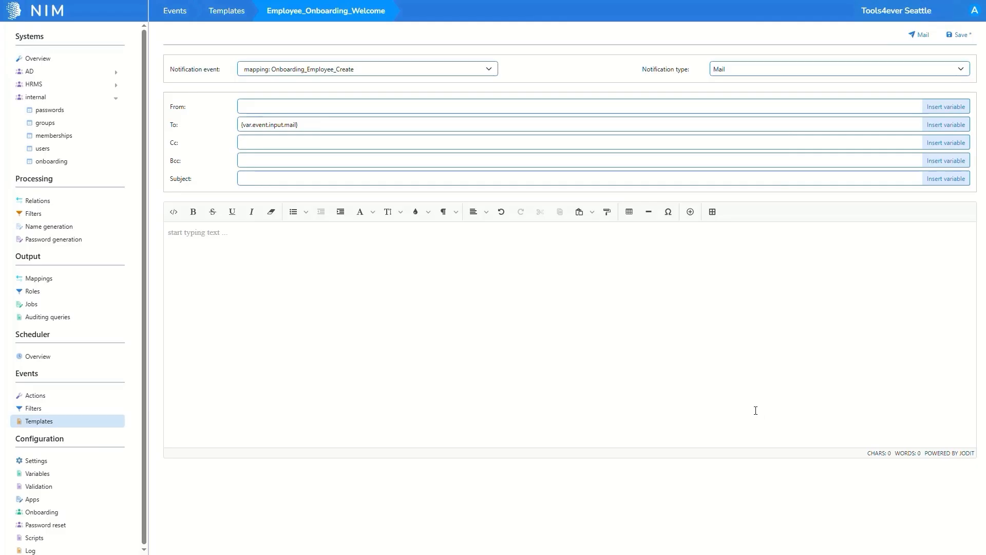
Step: Paste subject 'Welcome to the organization. Claim your account now!' and the claim-link HTML body, then save
{"action": "left_click", "coordinate": [270, 181]}
{"action": "type", "text": "Welcome to the organization. Claim your account now!"}
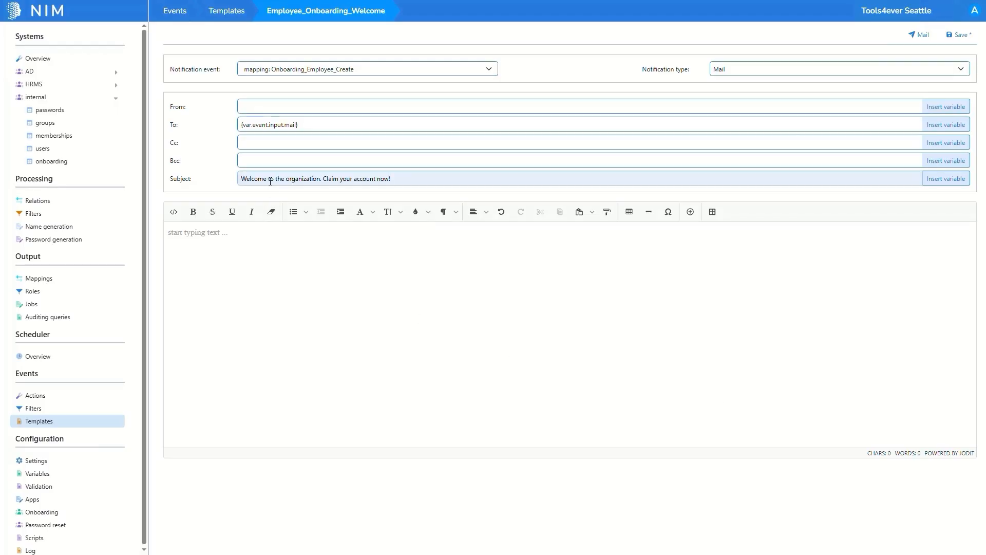
{"action": "left_click", "coordinate": [168, 232]}
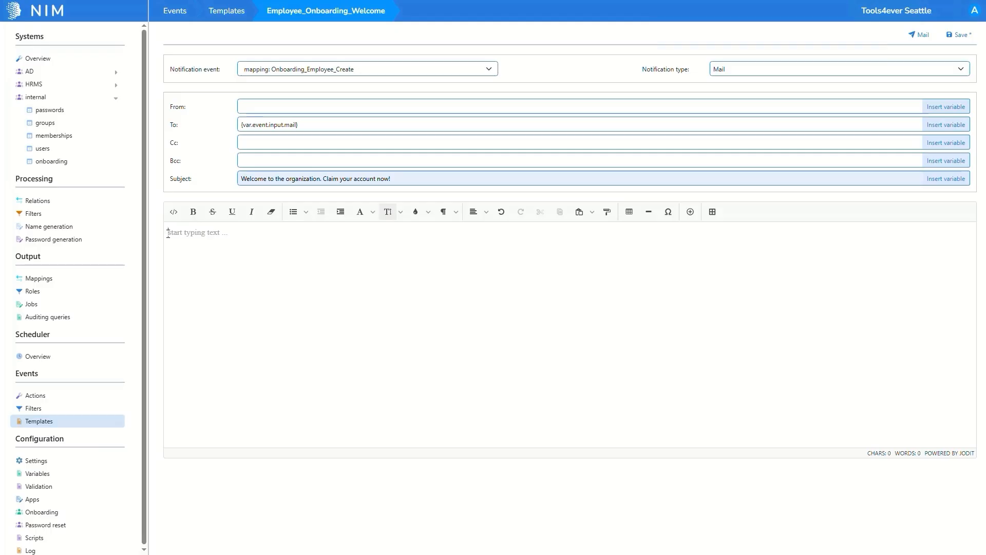
{"action": "key", "text": "ctrl+v"}
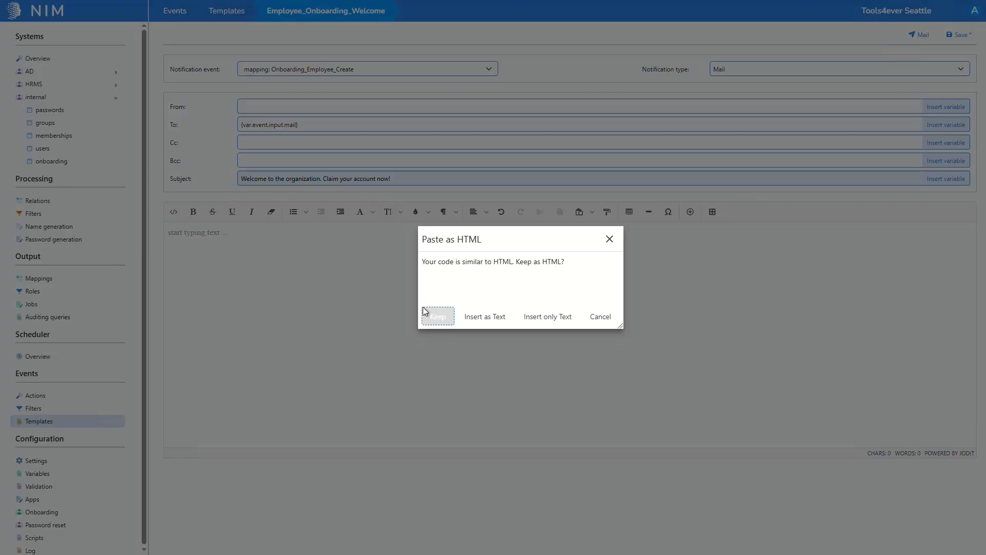
{"action": "left_click", "coordinate": [434, 314]}
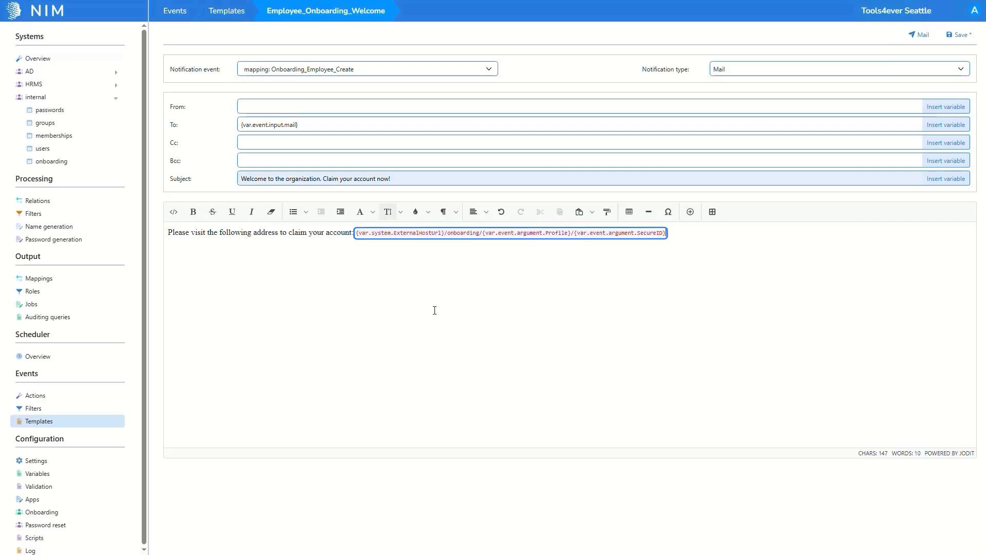
{"action": "left_click", "coordinate": [434, 310]}
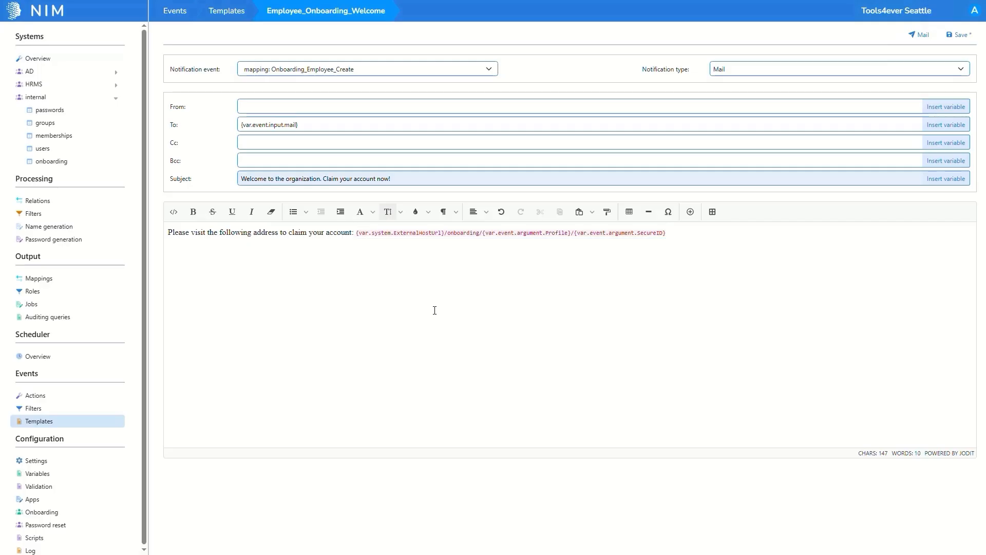
{"action": "left_click", "coordinate": [951, 36]}
Step: Add an event action for mapping Onboarding_Employee_Create using template Employee_Onboarding_Welcome, and save
{"action": "left_click", "coordinate": [97, 397]}
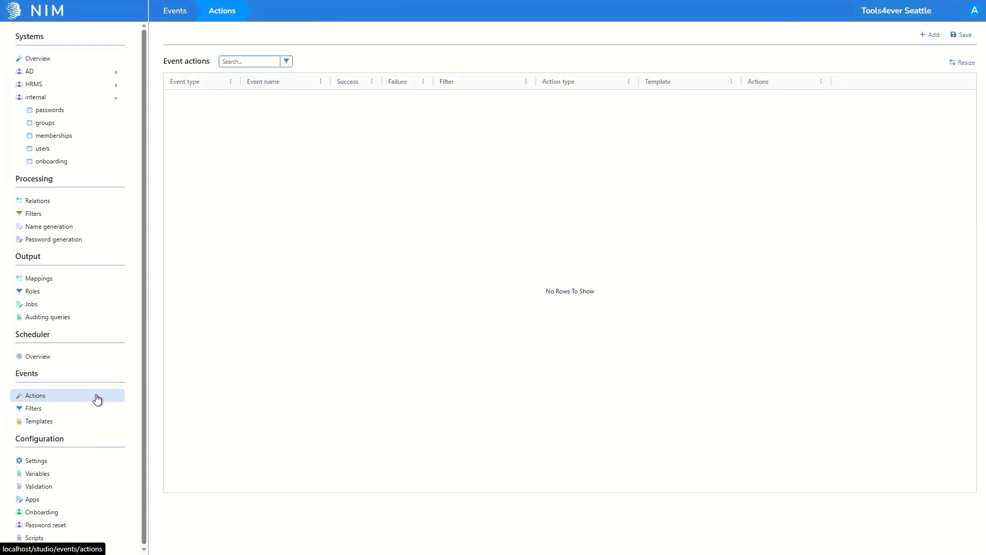
{"action": "left_click", "coordinate": [922, 37]}
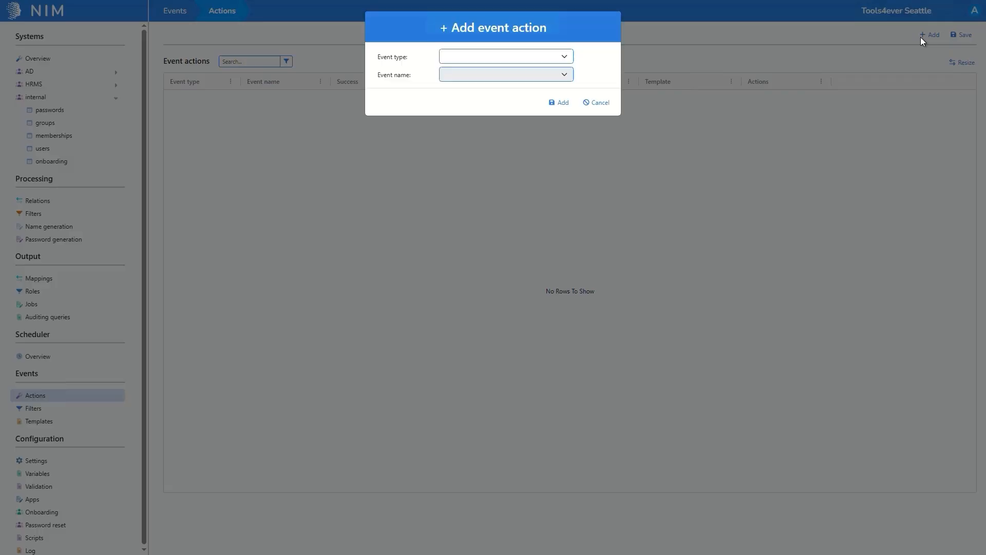
{"action": "left_click", "coordinate": [559, 59]}
{"action": "left_click", "coordinate": [538, 84]}
{"action": "left_click", "coordinate": [535, 75]}
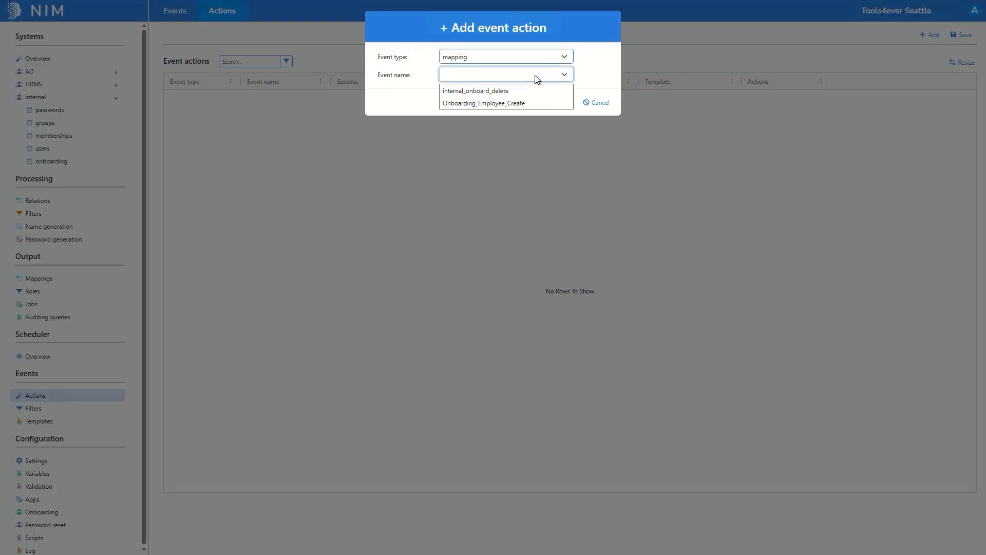
{"action": "left_click", "coordinate": [532, 103]}
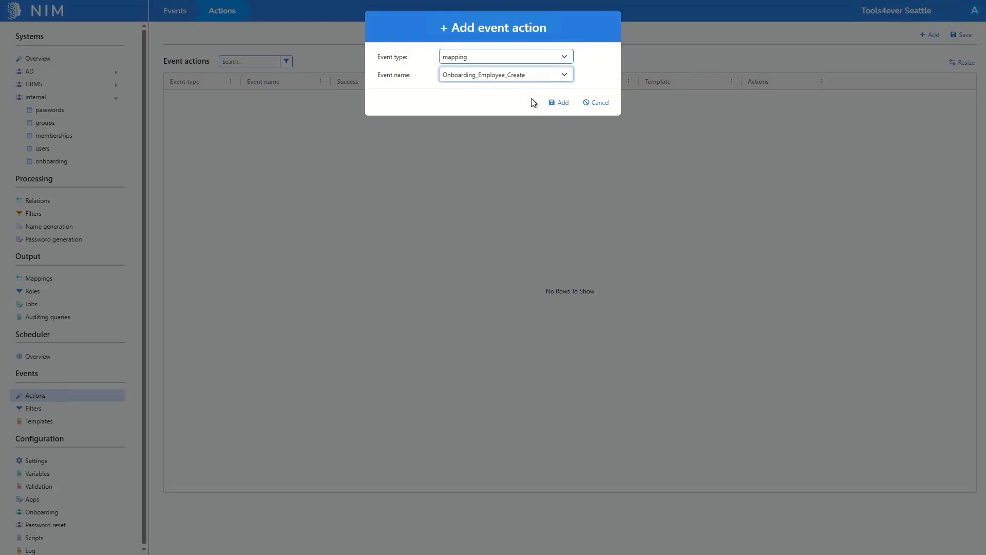
{"action": "left_click", "coordinate": [548, 103]}
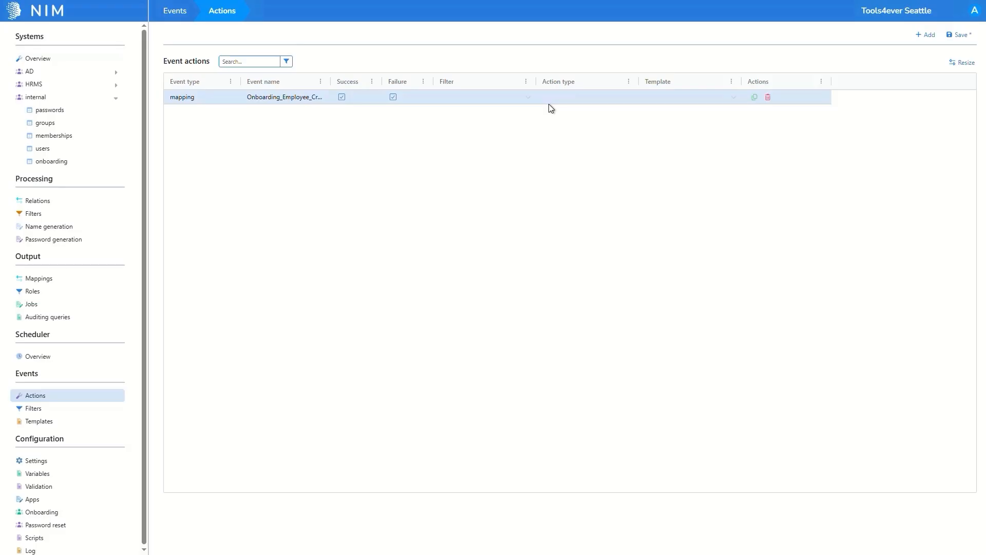
{"action": "left_click", "coordinate": [666, 100]}
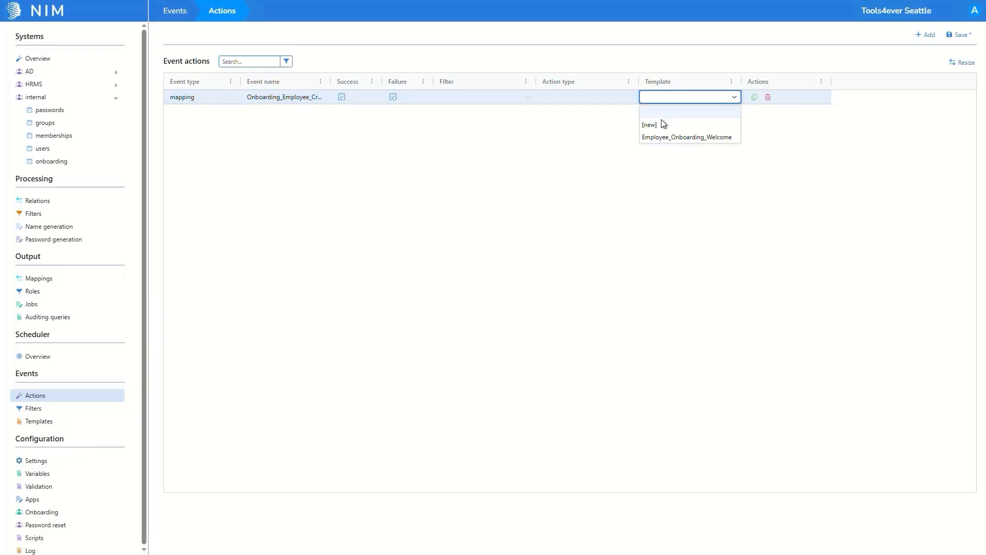
{"action": "left_click", "coordinate": [662, 138]}
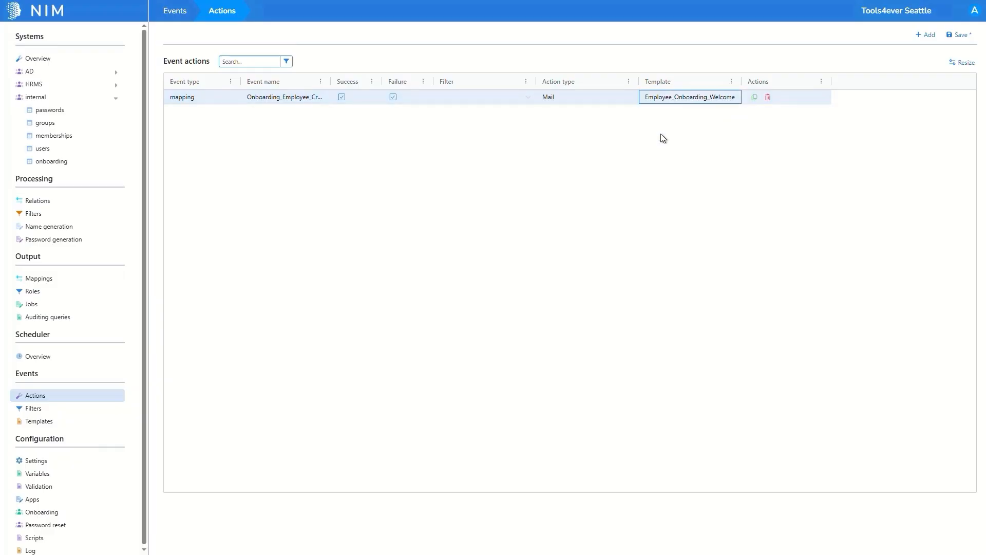
{"action": "left_click", "coordinate": [949, 39]}
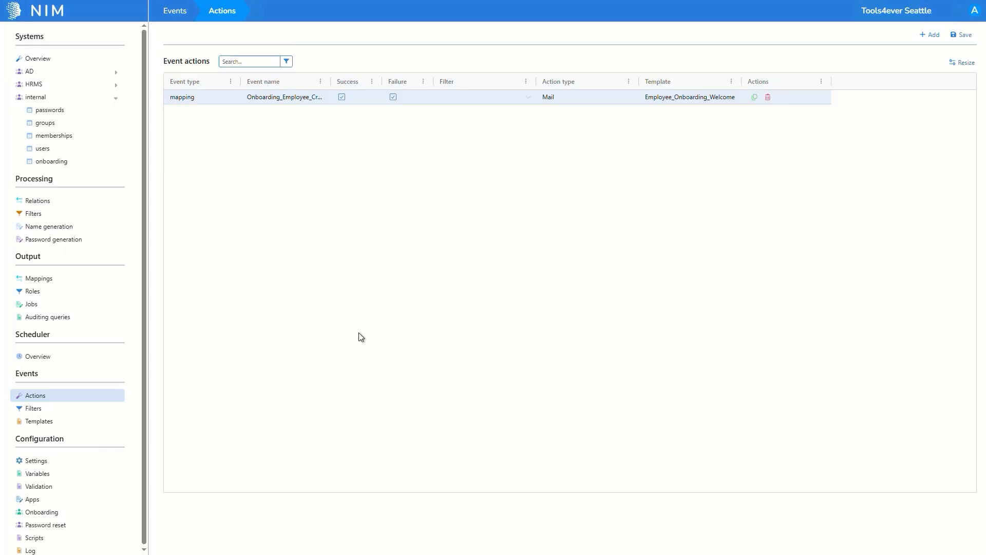
Step: Create notification template Employee_Onboarding_Email on the onboarding-code-mail event
{"action": "left_click", "coordinate": [105, 426]}
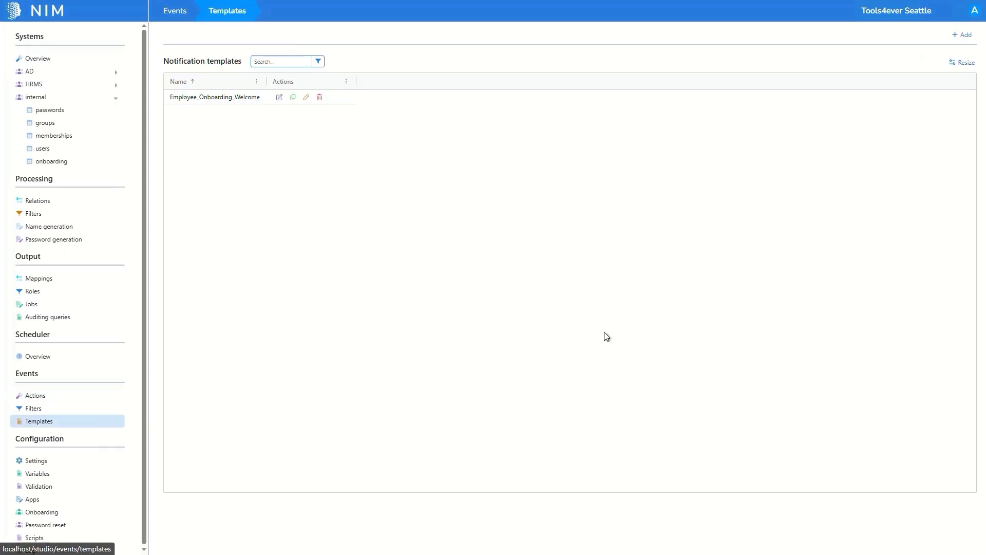
{"action": "left_click", "coordinate": [962, 35]}
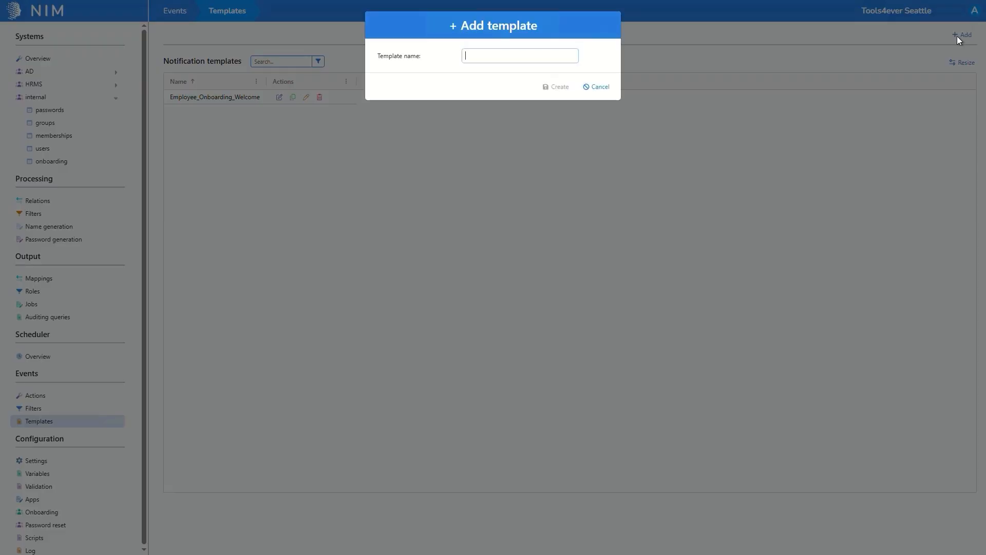
{"action": "type", "text": "Employee_Onboarding_Email"}
{"action": "left_click", "coordinate": [552, 86]}
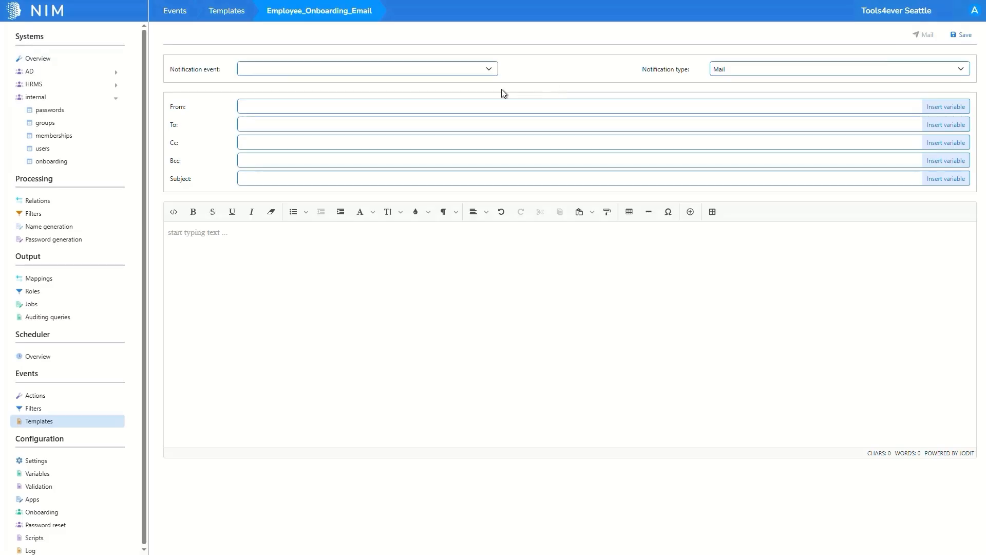
{"action": "left_click", "coordinate": [434, 75]}
{"action": "left_click", "coordinate": [401, 171]}
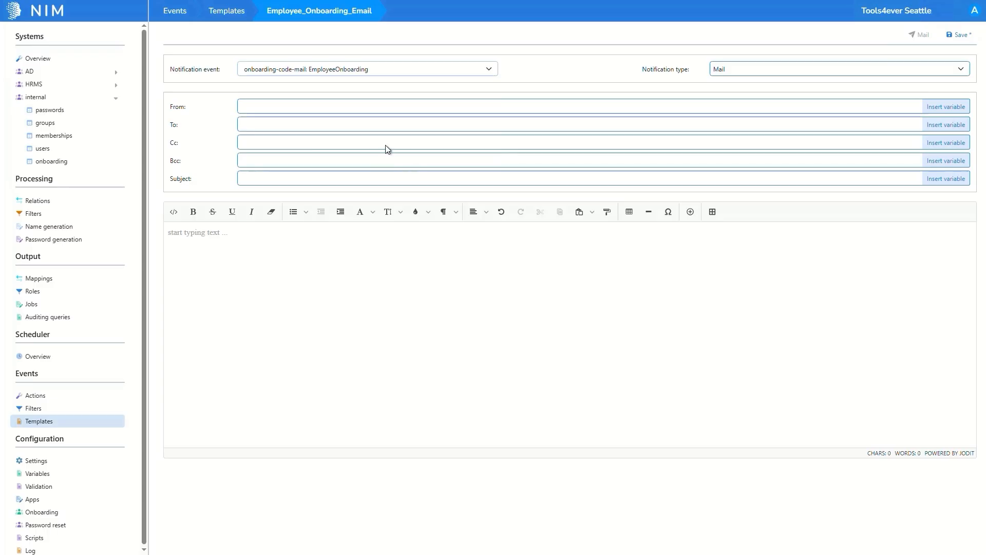
Step: Set recipient to the confirmation address, subject 'Your NIM onboarding code', paste passcode body, and save
{"action": "left_click", "coordinate": [381, 126]}
{"action": "type", "text": "{var.event.data.voConfirmationCodeAddress}"}
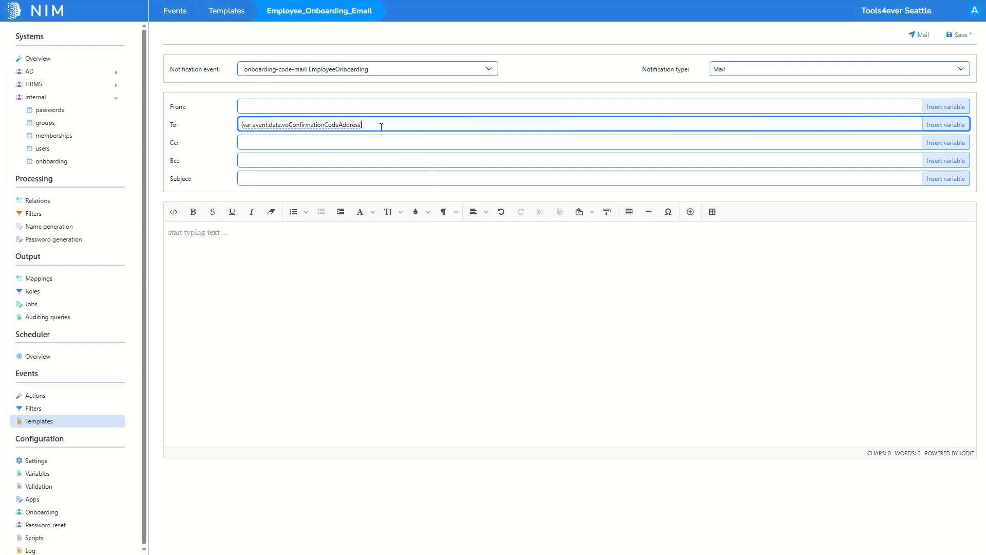
{"action": "key", "text": "Tab"}
{"action": "left_click", "coordinate": [381, 127]}
{"action": "left_click", "coordinate": [280, 178]}
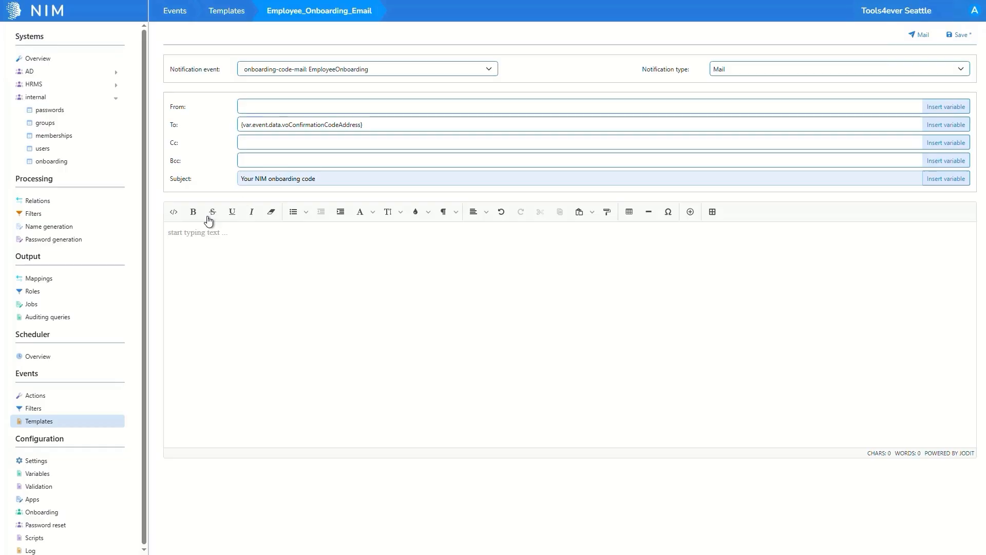
{"action": "left_click", "coordinate": [168, 234]}
{"action": "key", "text": "ctrl+v"}
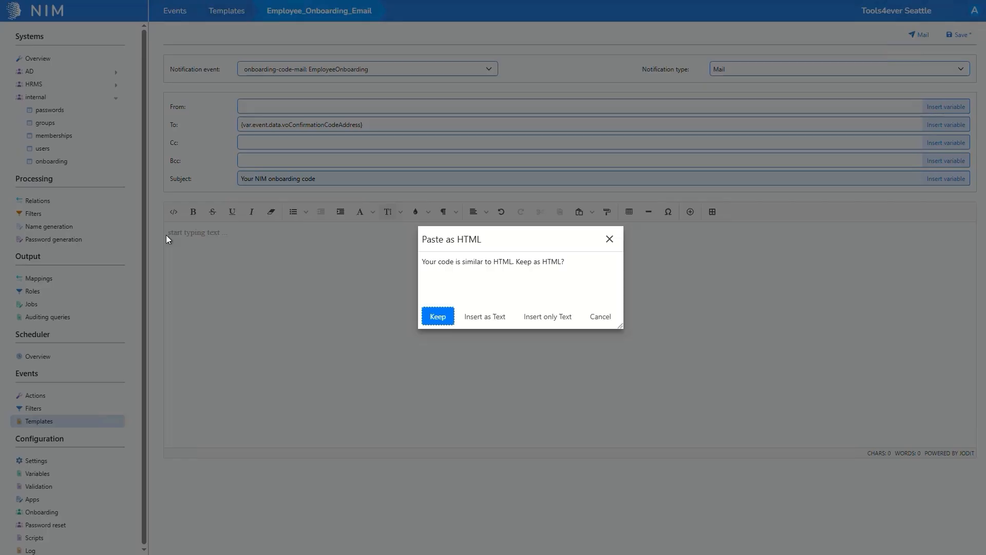
{"action": "left_click", "coordinate": [424, 315]}
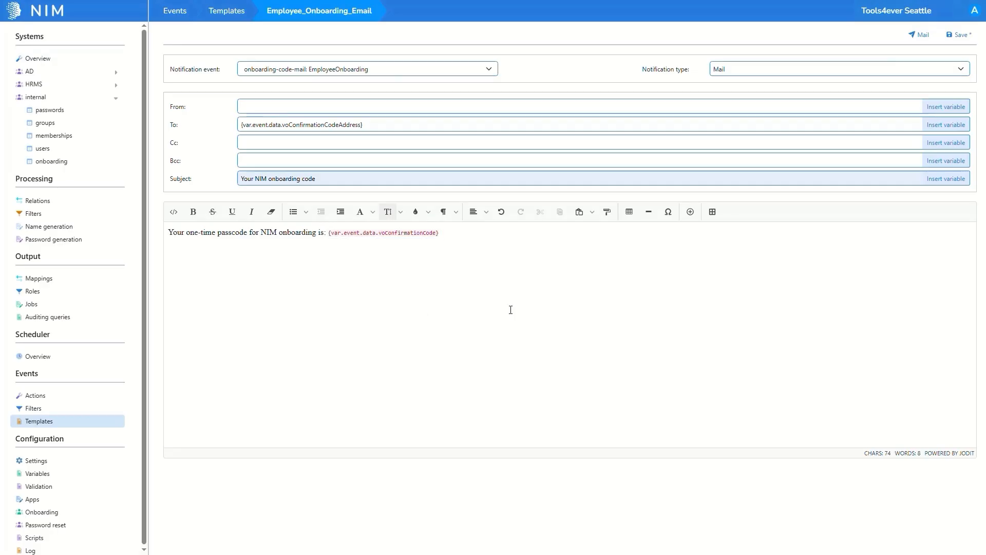
{"action": "left_click", "coordinate": [951, 37]}
Step: Add an onboarding-code-mail event action for EmployeeOnboarding using template Employee_Onboarding_Email, and save
{"action": "left_click", "coordinate": [70, 400]}
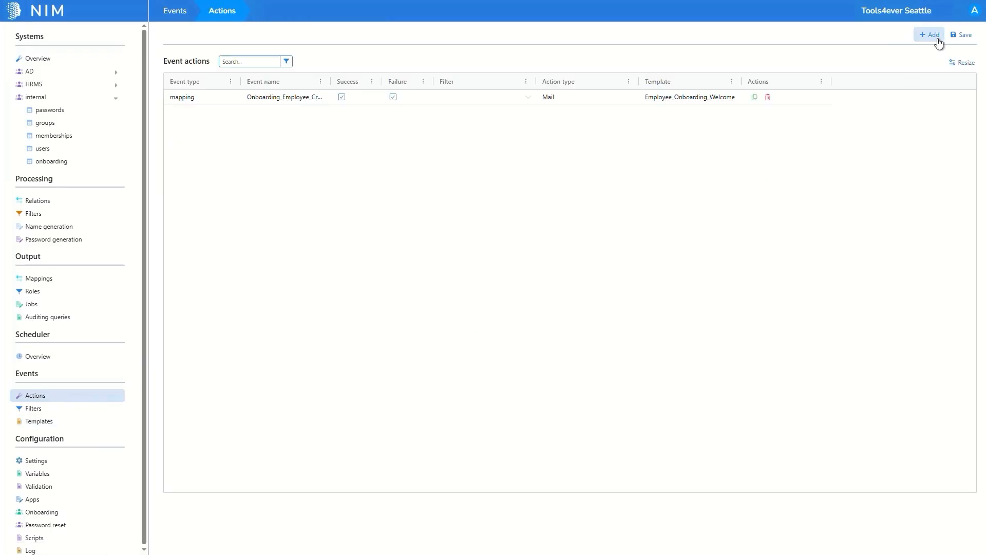
{"action": "left_click", "coordinate": [932, 36]}
{"action": "left_click", "coordinate": [543, 57]}
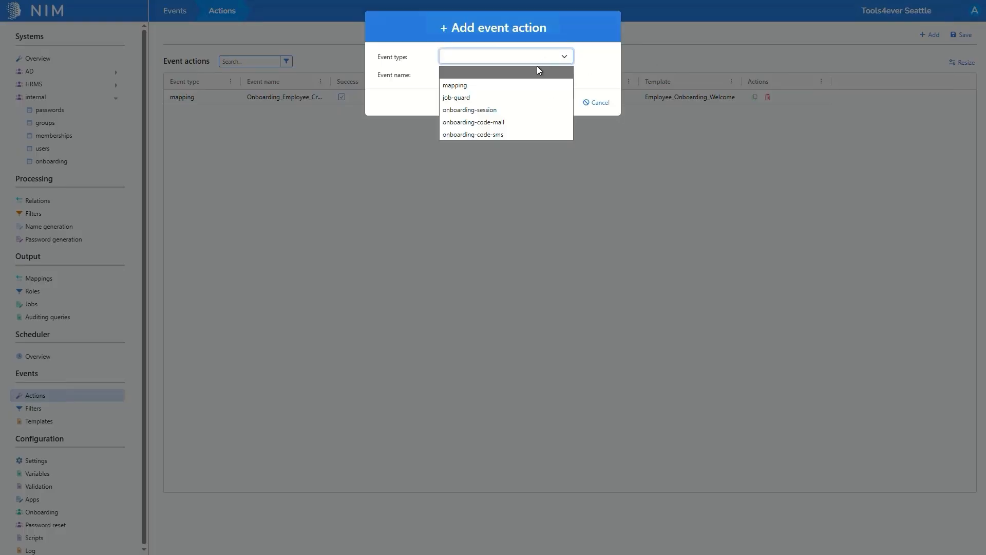
{"action": "left_click", "coordinate": [501, 123]}
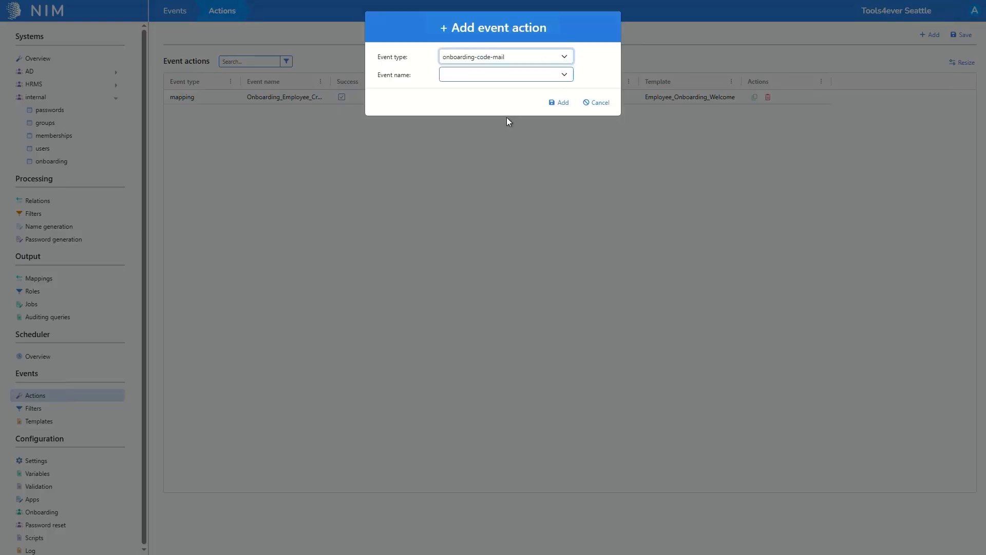
{"action": "left_click", "coordinate": [539, 80]}
{"action": "left_click", "coordinate": [534, 90]}
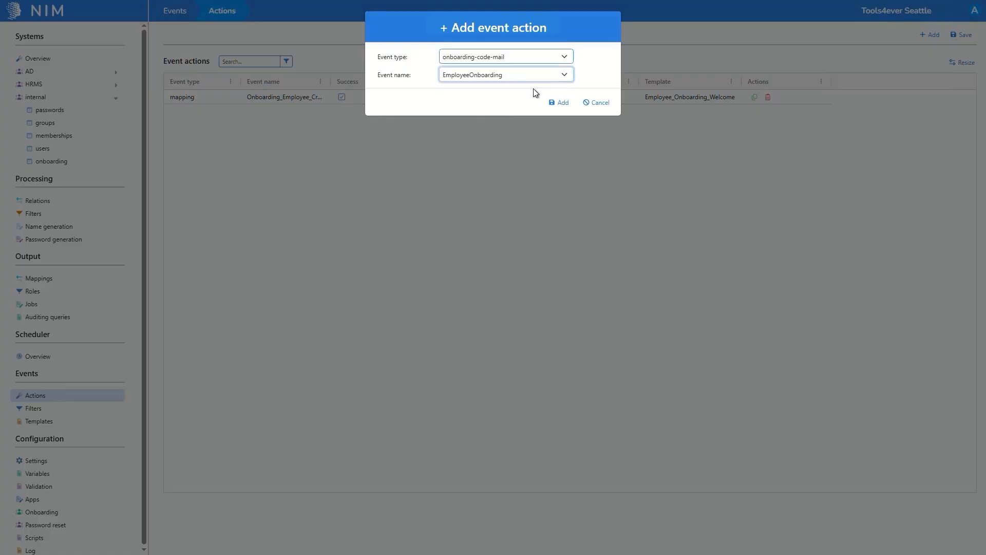
{"action": "left_click", "coordinate": [560, 101]}
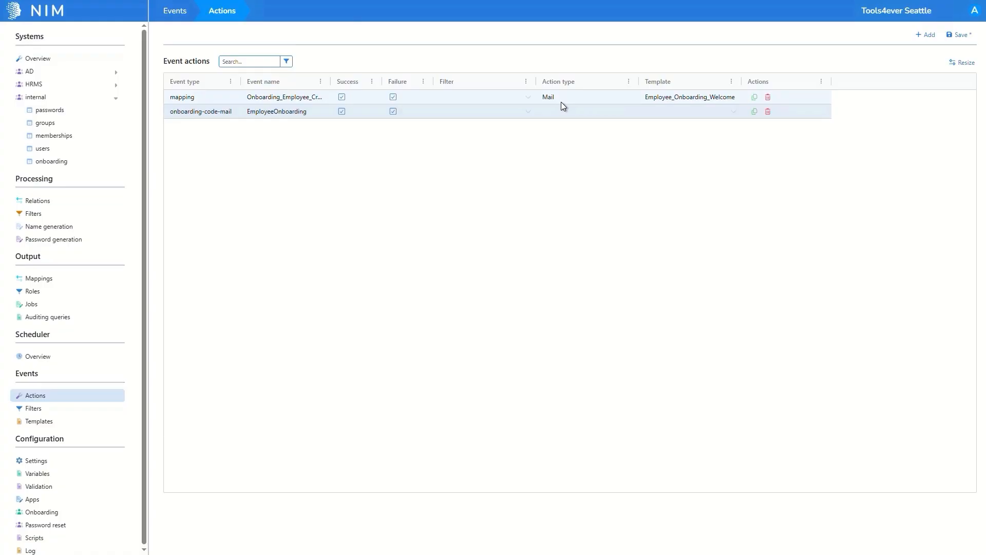
{"action": "left_click", "coordinate": [658, 113]}
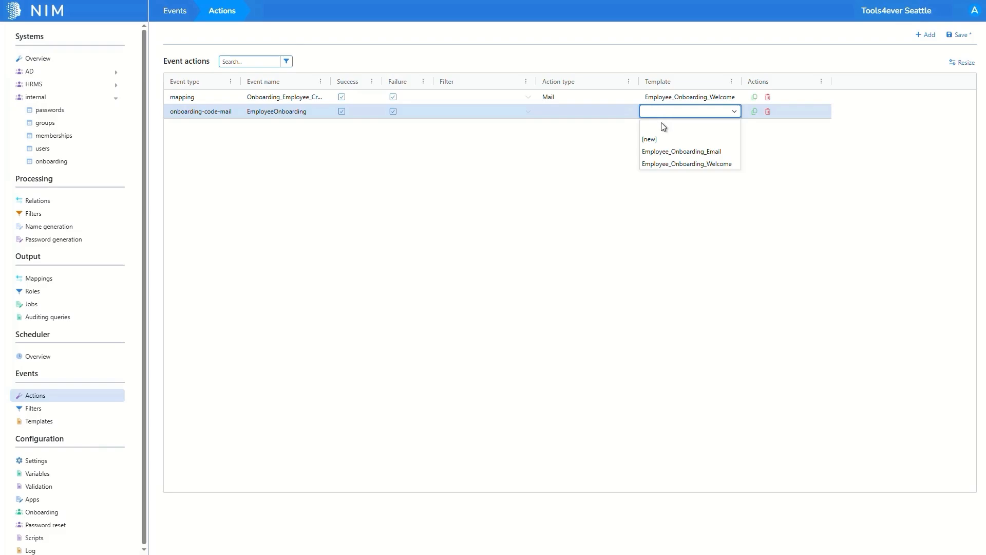
{"action": "left_click", "coordinate": [663, 150]}
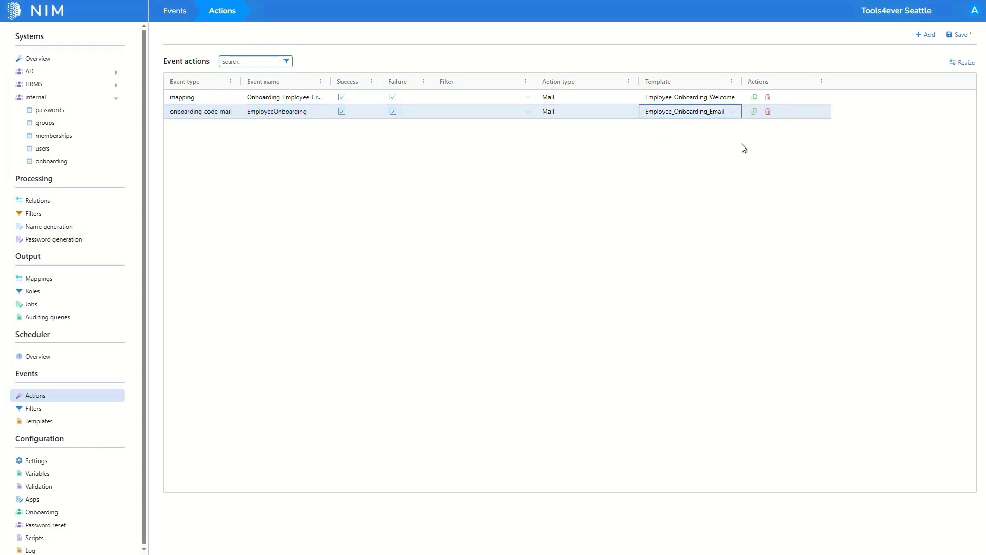
{"action": "left_click", "coordinate": [958, 37]}
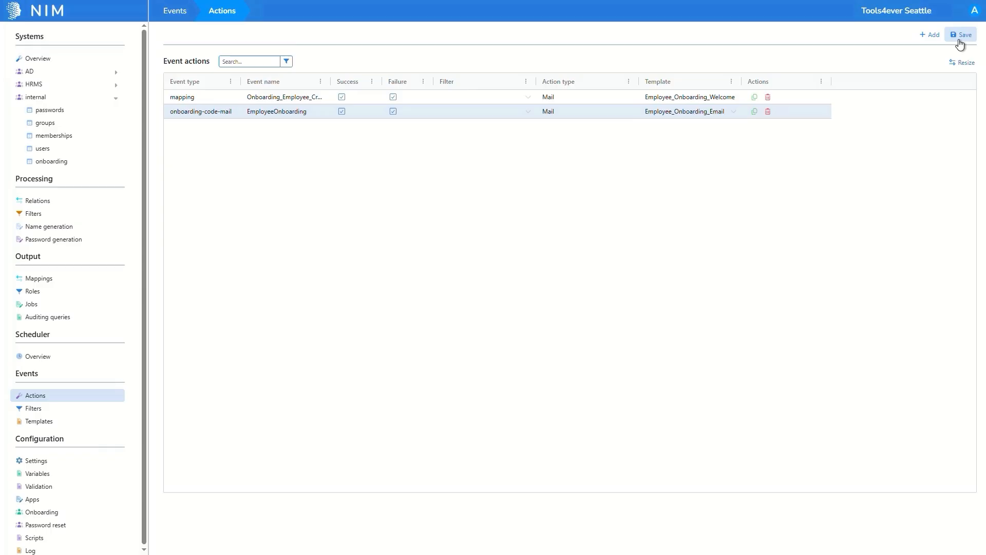
{"action": "left_click", "coordinate": [959, 40]}
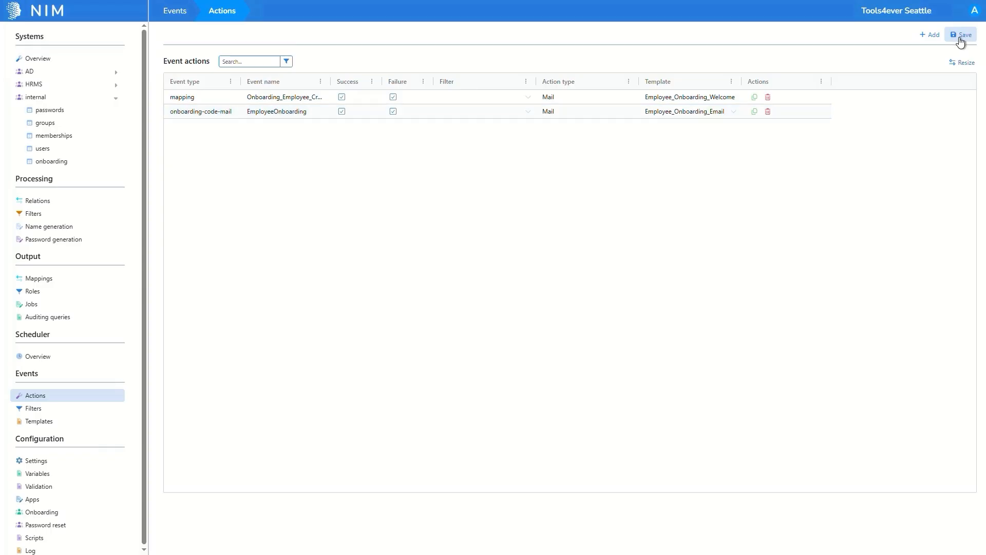
Step: Open the internal onboarding table data and copy row 62's ExternalID value
{"action": "left_click", "coordinate": [82, 168]}
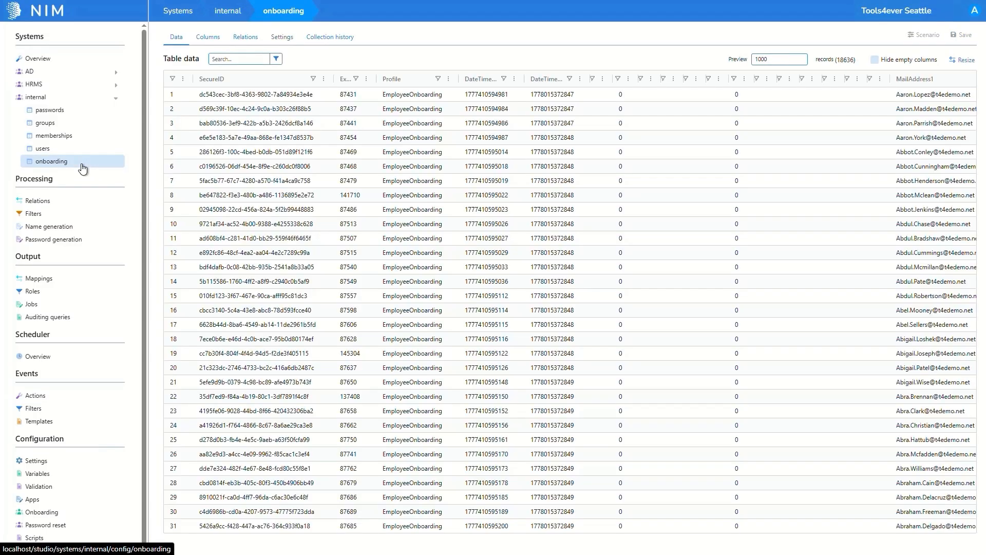
{"action": "scroll", "coordinate": [365, 298], "scroll_direction": "down", "scroll_amount": 10}
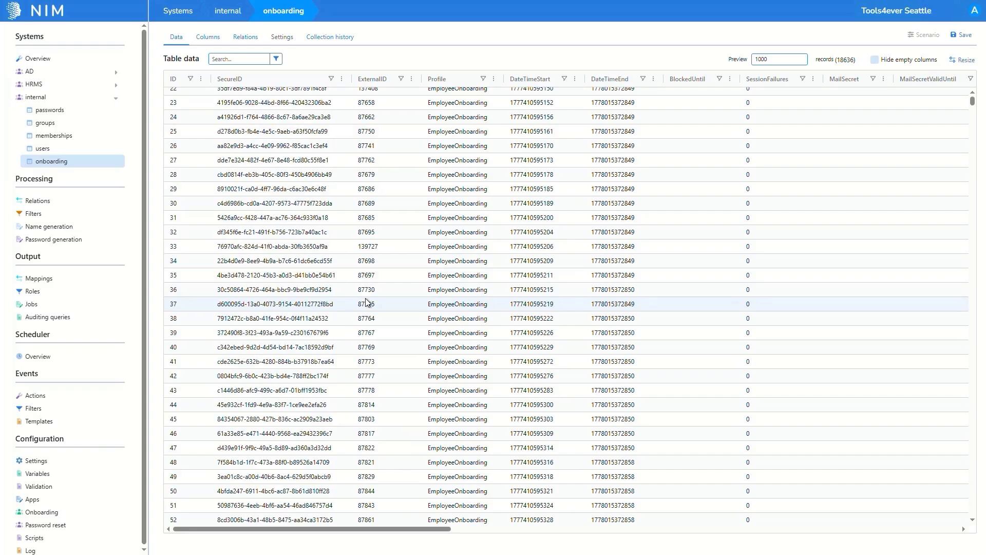
{"action": "left_click", "coordinate": [367, 302]}
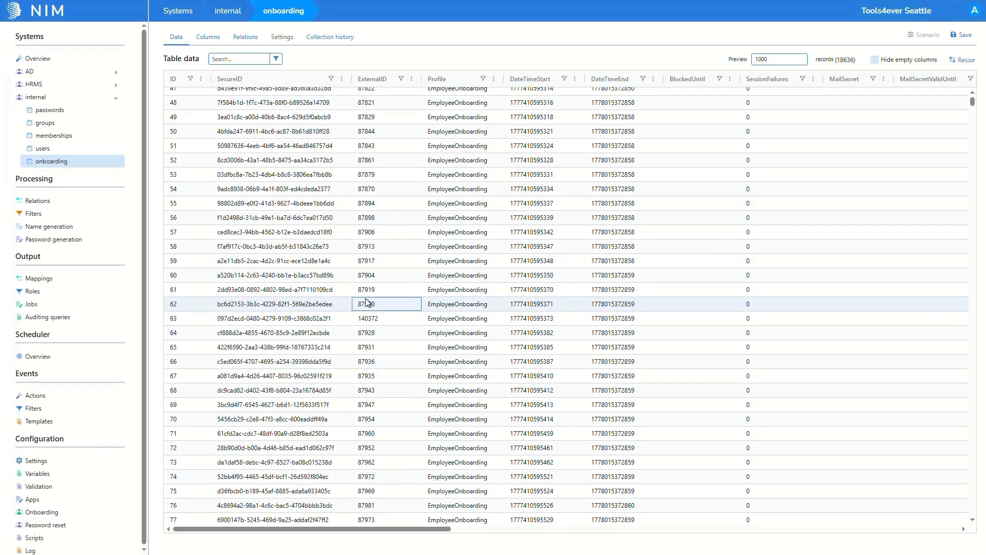
{"action": "key", "text": "ctrl+c"}
Step: Give the Onboarding_Employee_Lookup filter's ExternalID parameter the default value 87920 and check its result data
{"action": "left_click", "coordinate": [77, 215]}
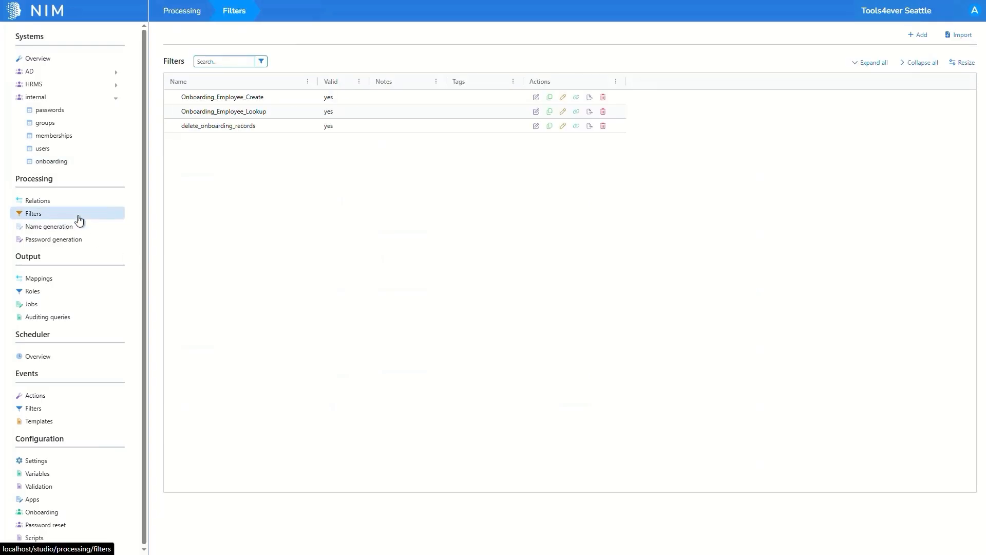
{"action": "left_click", "coordinate": [535, 112]}
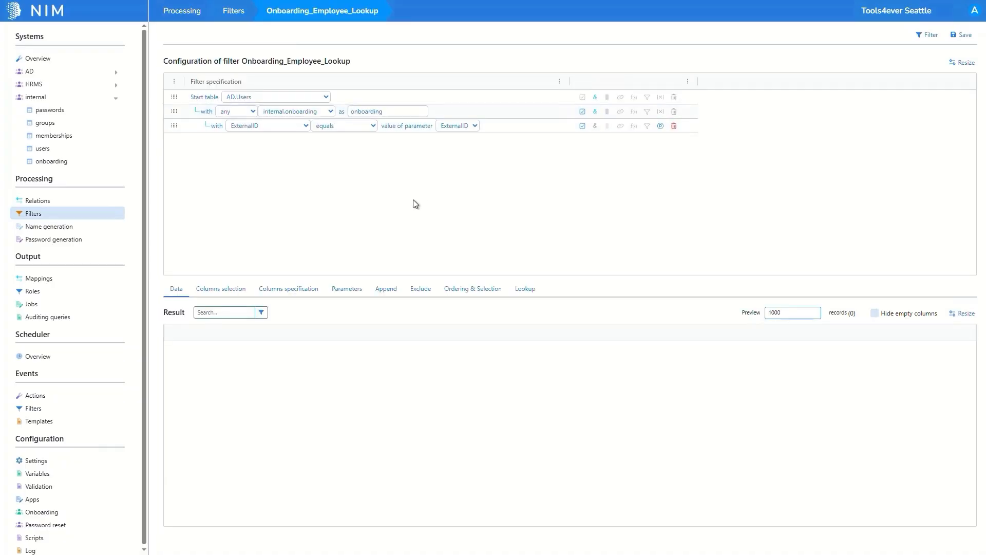
{"action": "left_click", "coordinate": [345, 288]}
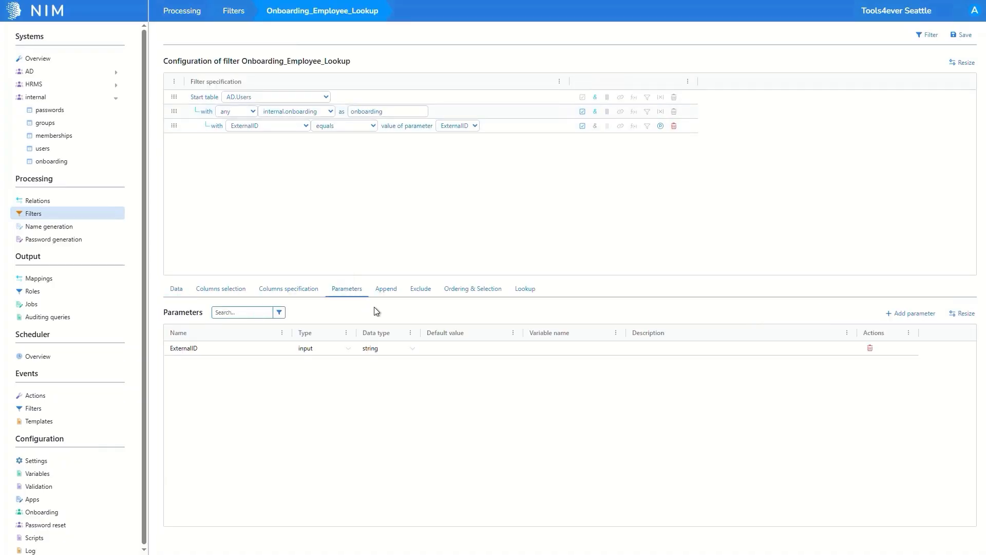
{"action": "left_click", "coordinate": [444, 343]}
{"action": "type", "text": "87920"}
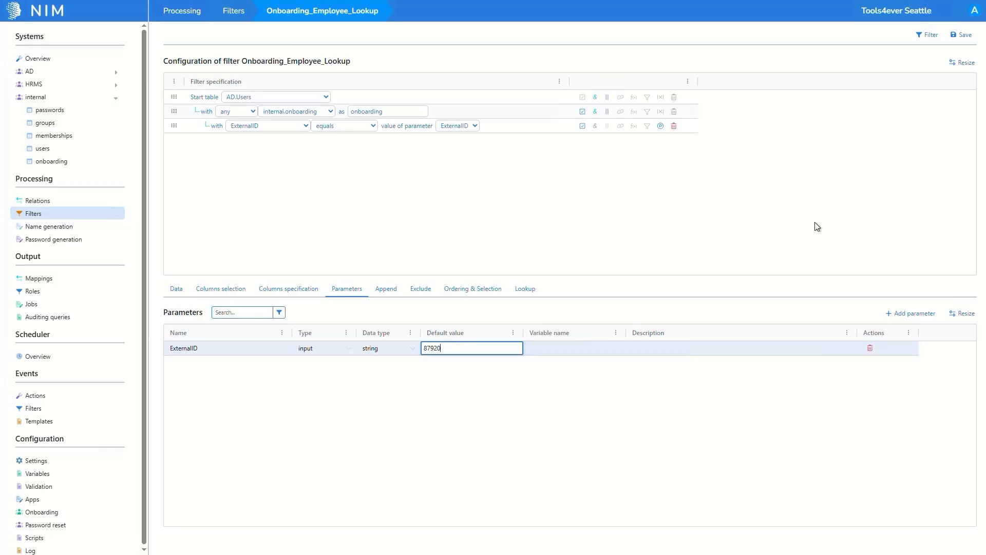
{"action": "left_click", "coordinate": [934, 37]}
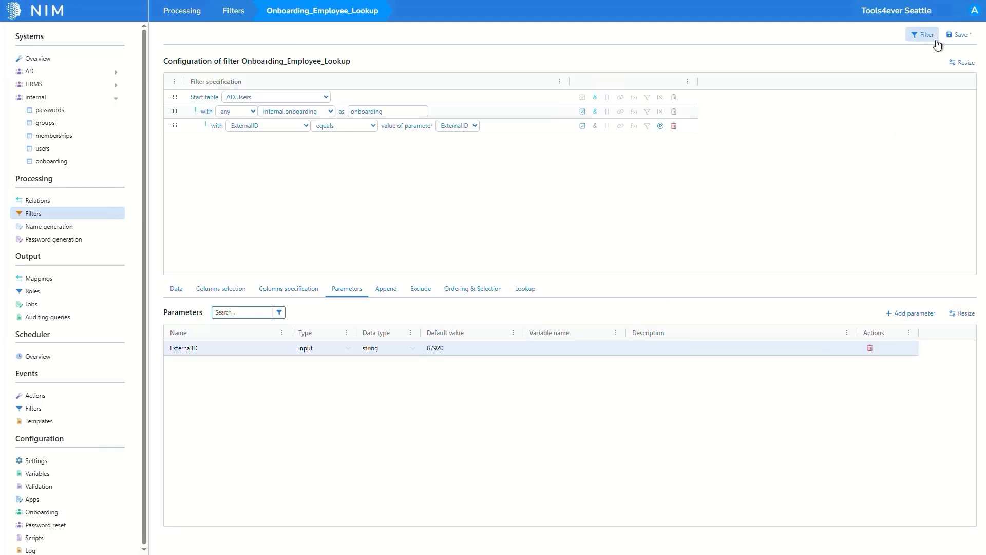
{"action": "left_click", "coordinate": [184, 289]}
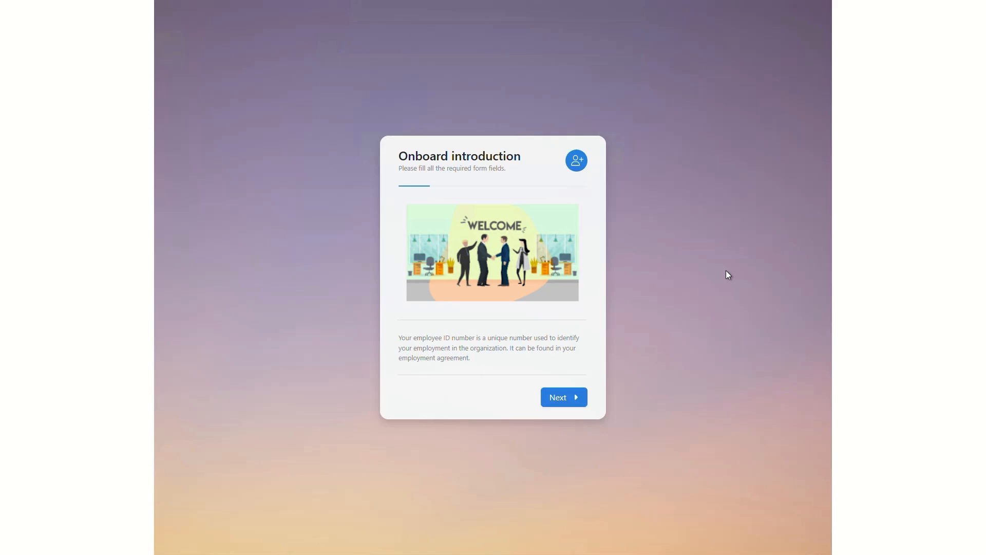
Step: Enter the employee's ID number in the onboarding portal and request the confirmation code by email
{"action": "left_click", "coordinate": [574, 395]}
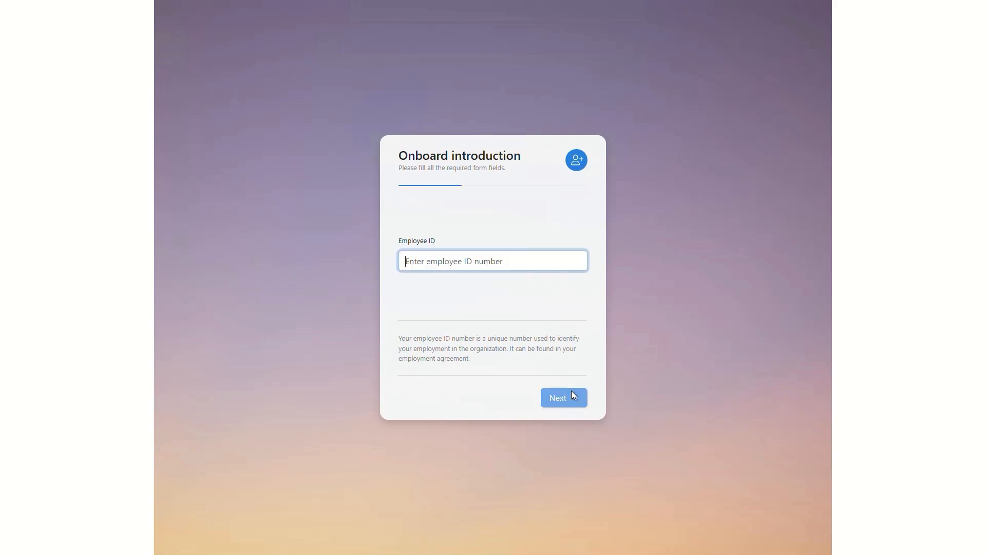
{"action": "type", "text": "150904"}
{"action": "left_click", "coordinate": [573, 396]}
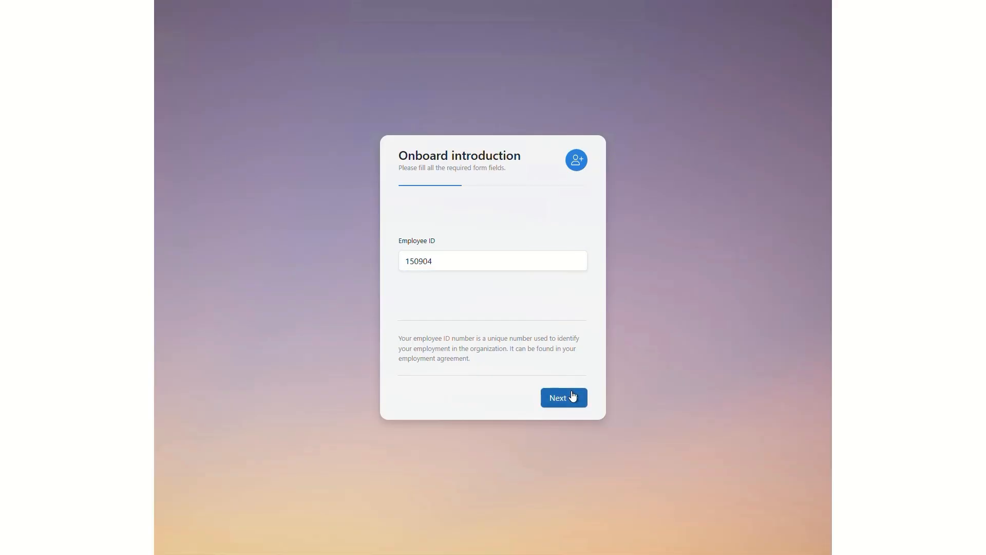
{"action": "left_click", "coordinate": [573, 396]}
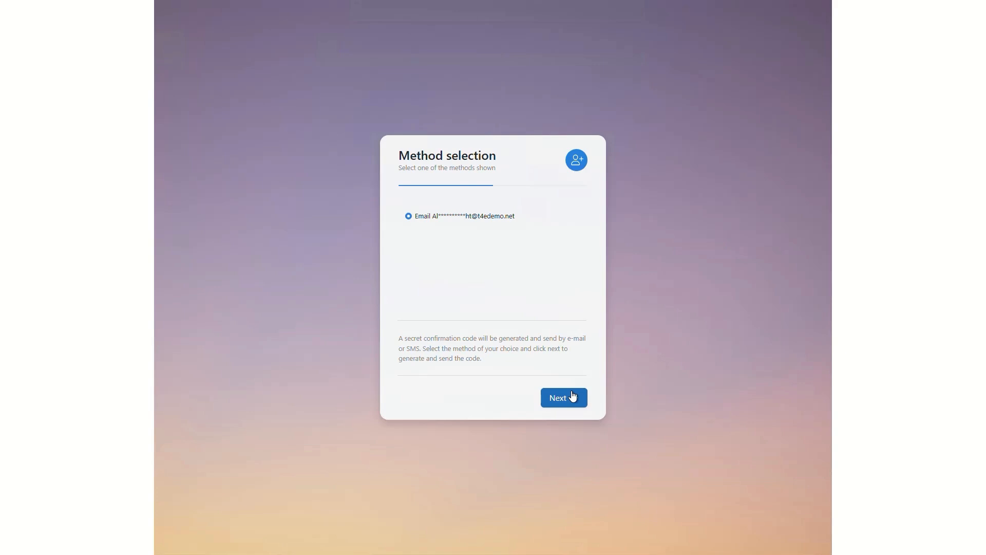
{"action": "left_click", "coordinate": [573, 396]}
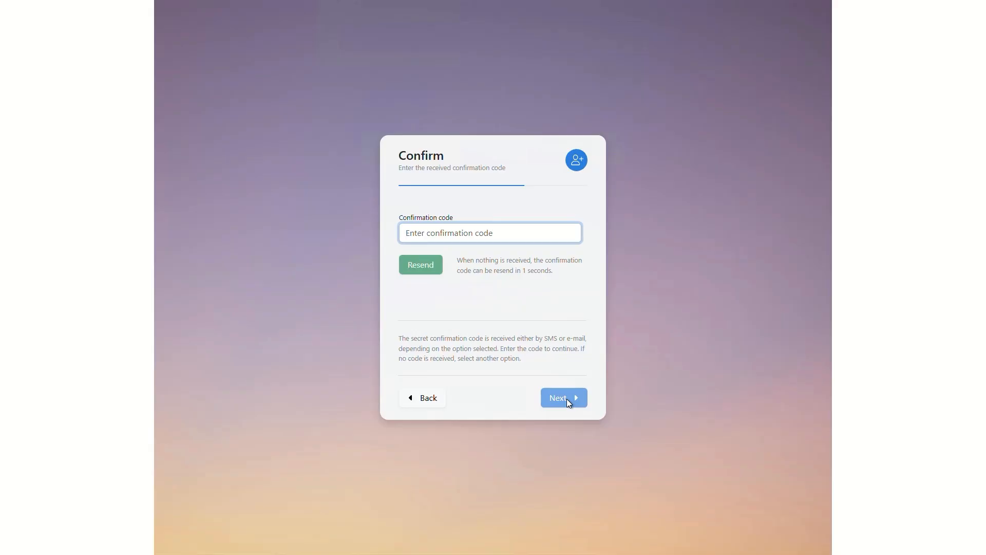
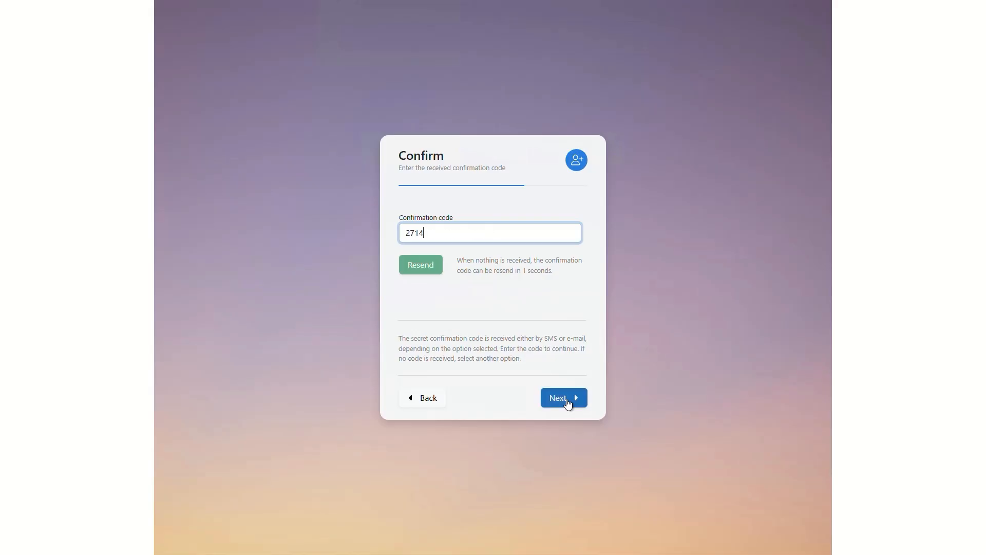
Step: Submit the emailed confirmation code, then set and confirm a matching new password
{"action": "left_click", "coordinate": [566, 399]}
{"action": "type", "text": "•••••••••••••"}
{"action": "key", "text": "Tab"}
{"action": "type", "text": "••••••••••"}
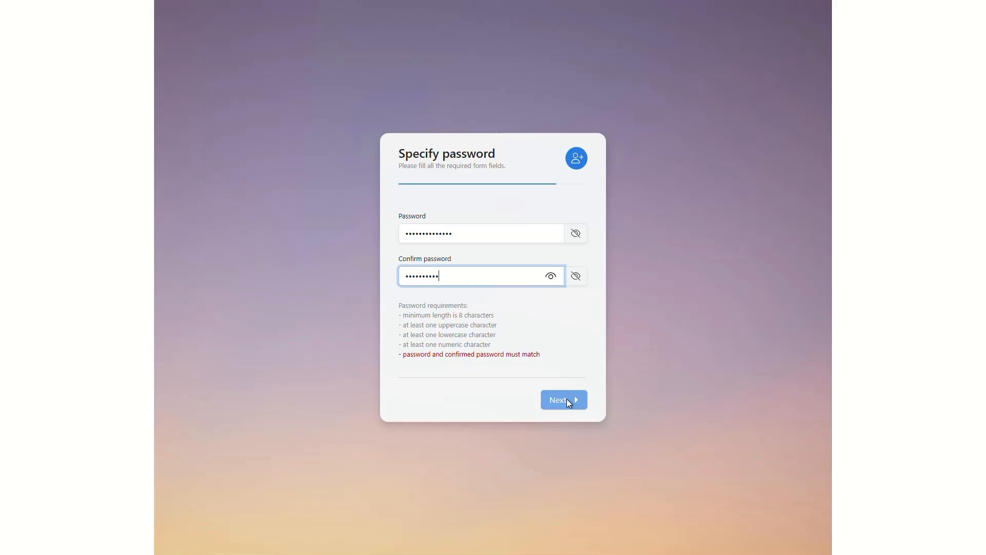
{"action": "type", "text": "••••"}
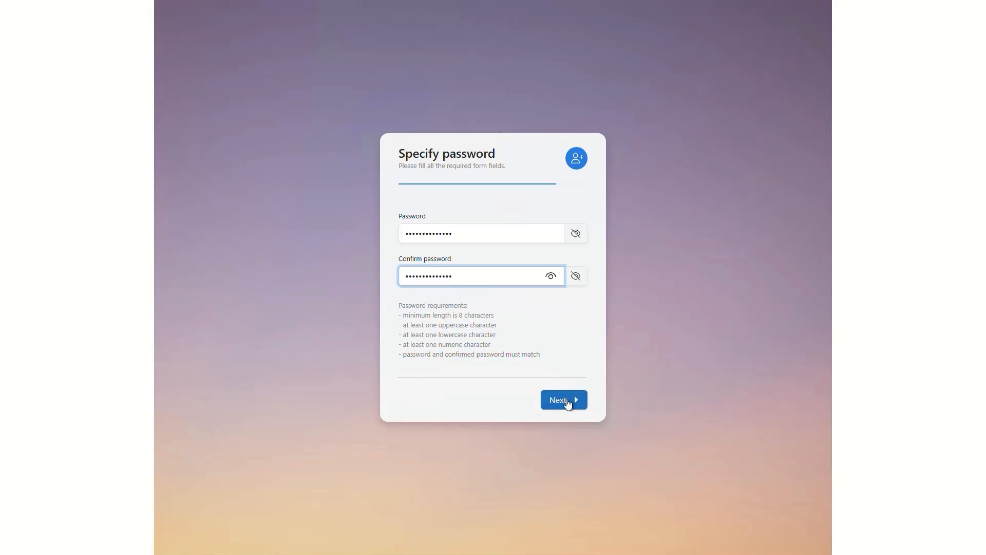
{"action": "left_click", "coordinate": [568, 403]}
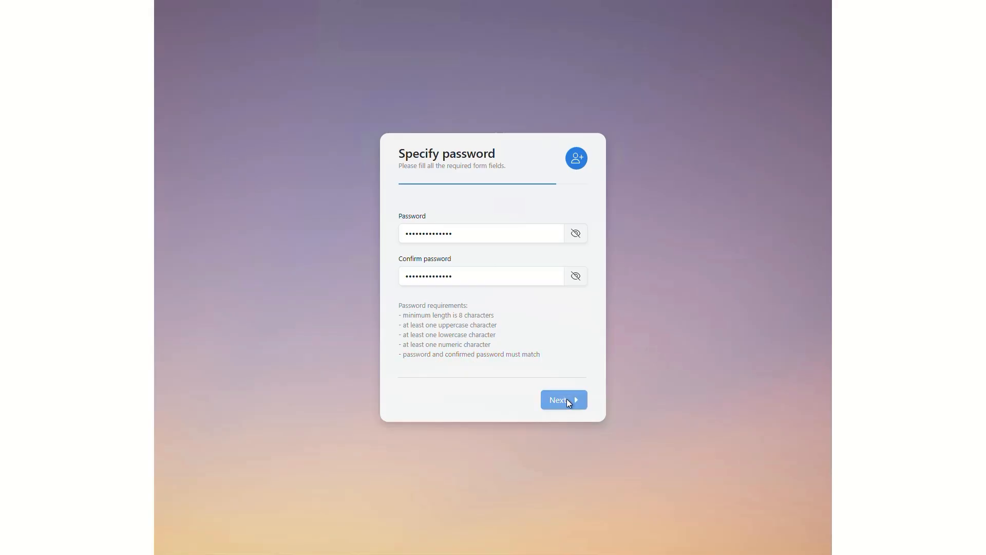